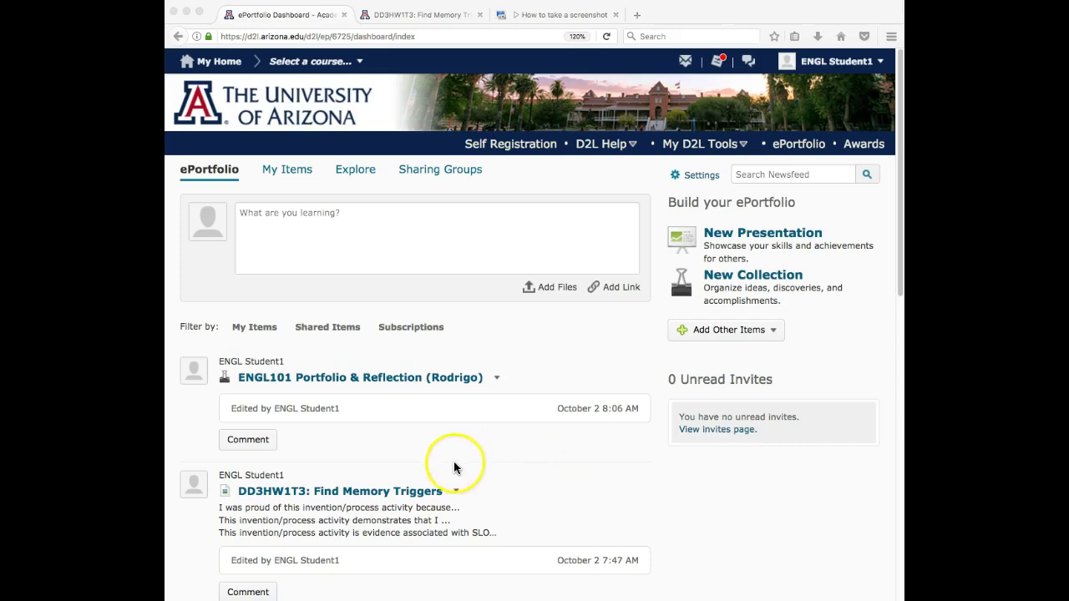
Open the ENGL101 Portfolio & Reflection collection and scroll through its items
scroll(453, 466, "down", 5)
scroll(453, 466, "up", 5)
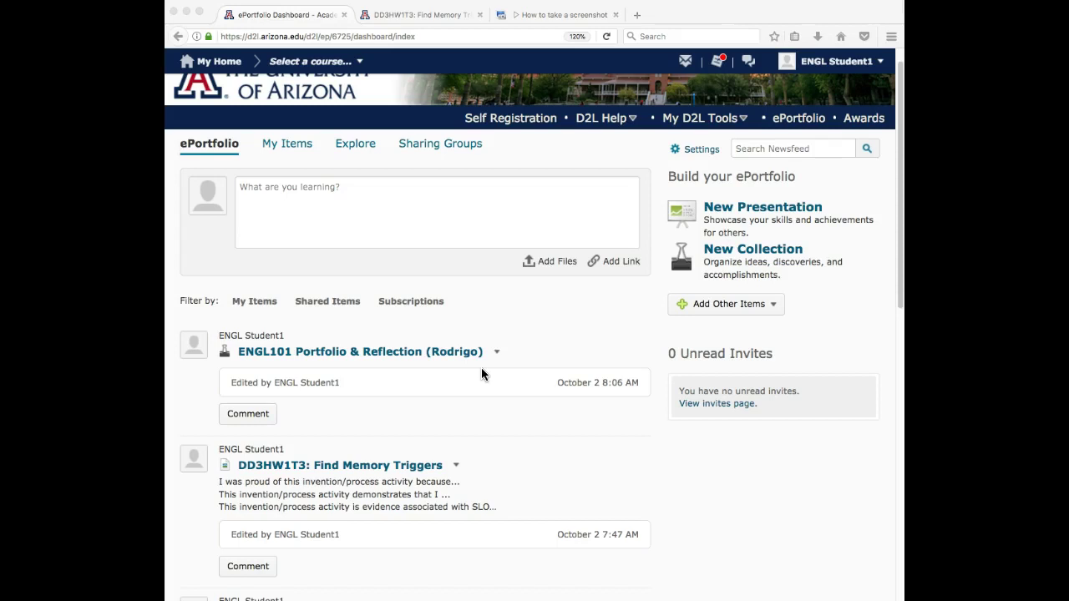
left_click(430, 328)
left_click(354, 355)
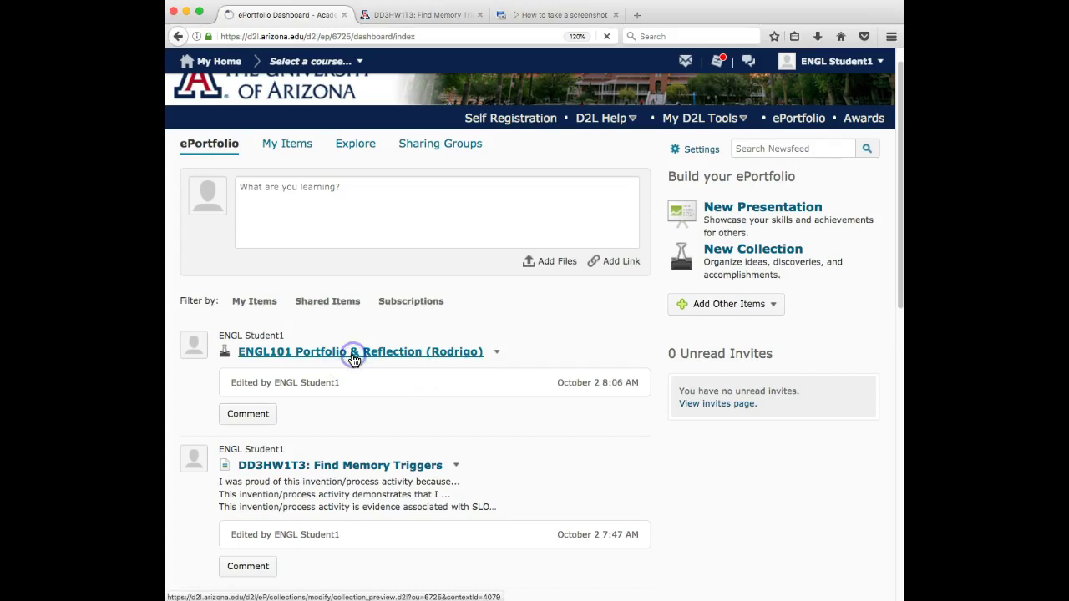
scroll(353, 392, "down", 1)
scroll(351, 399, "down", 6)
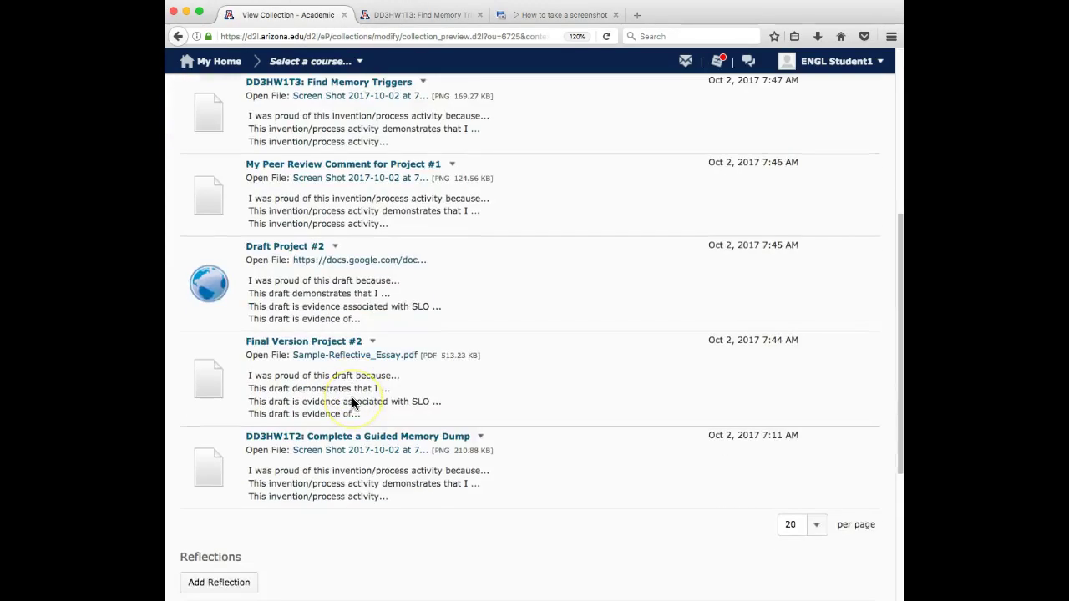
scroll(352, 399, "up", 4)
scroll(352, 402, "down", 3)
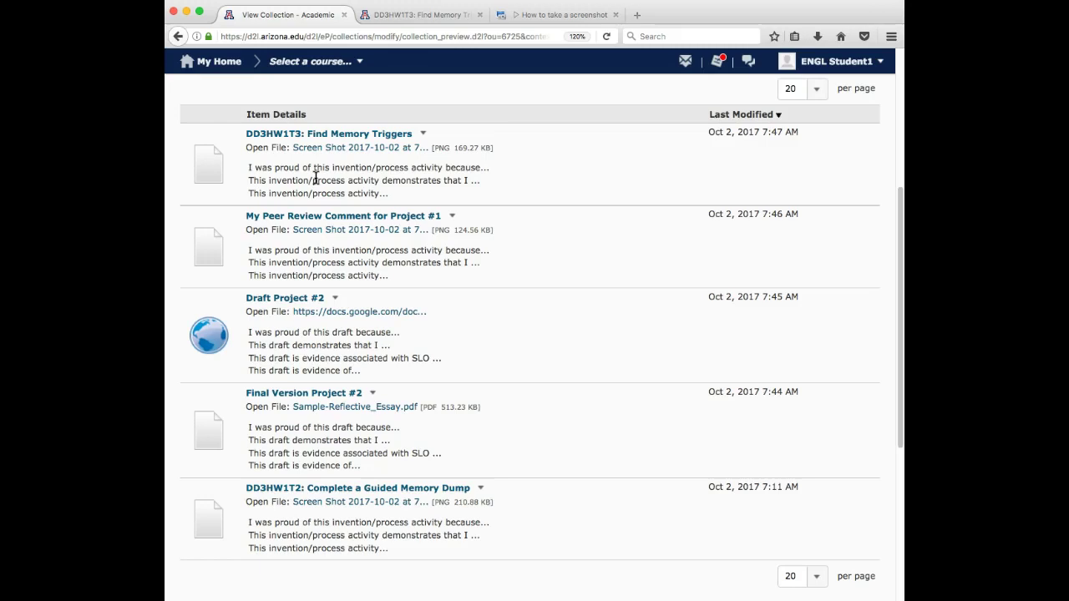
View the DD3HW1T3: Find Memory Triggers item's file, close it, and return to My Items
left_click(337, 137)
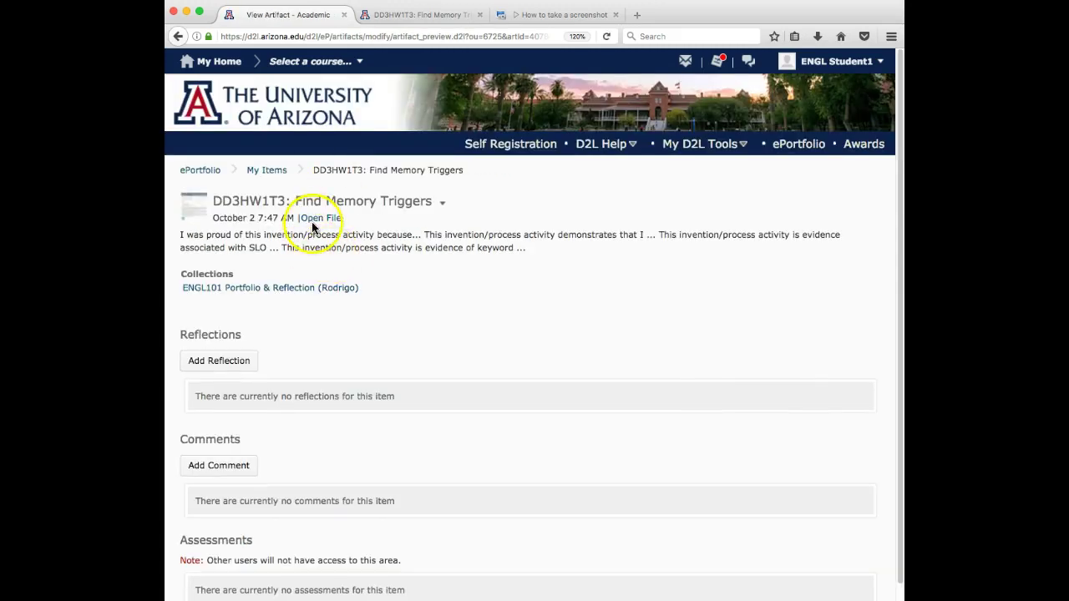
left_click(318, 221)
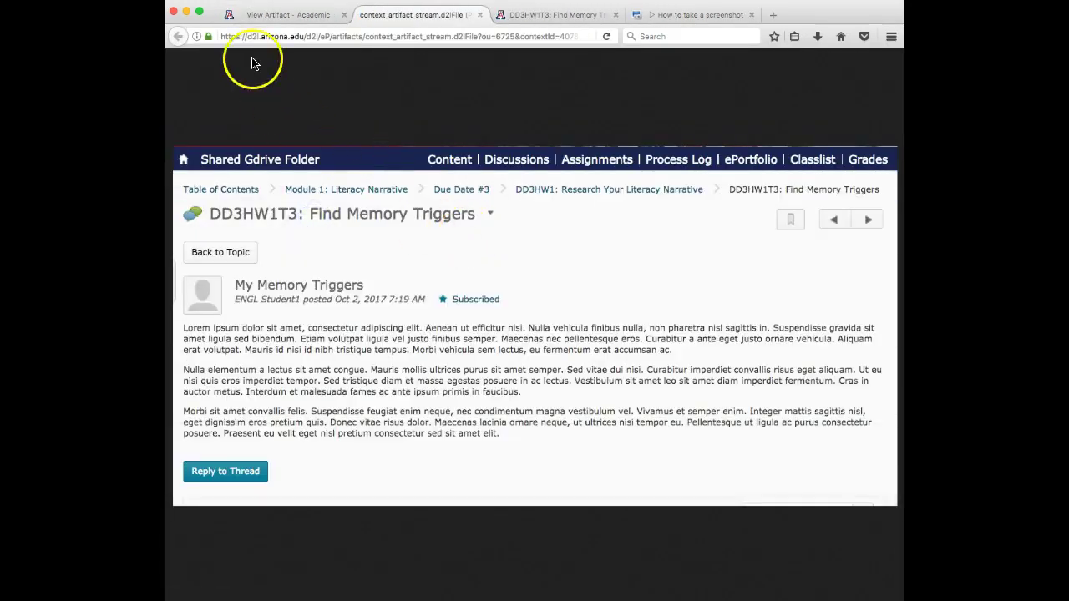
left_click(479, 15)
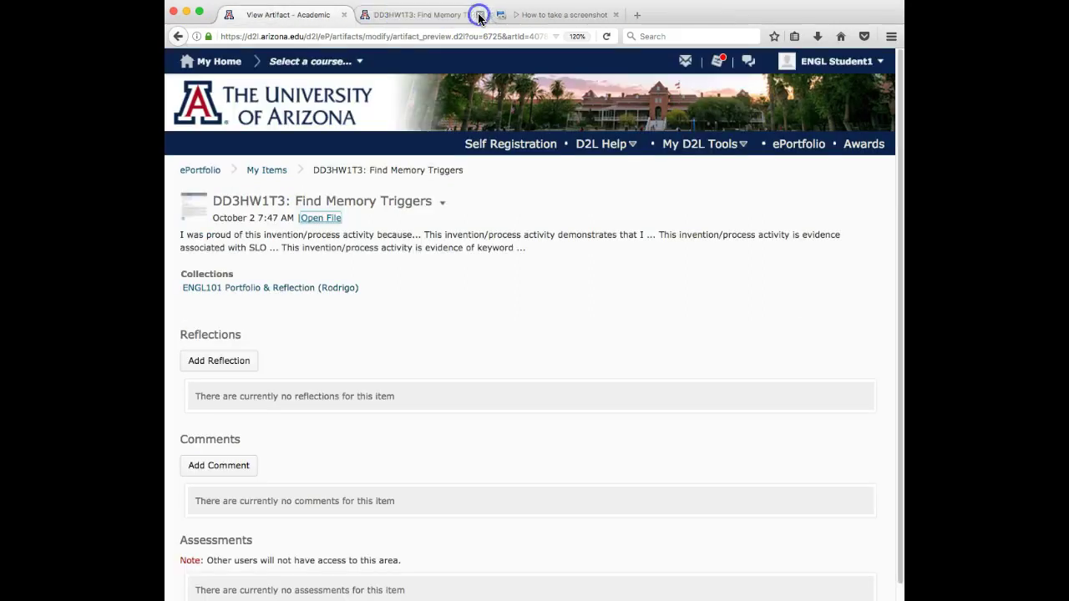
left_click(267, 169)
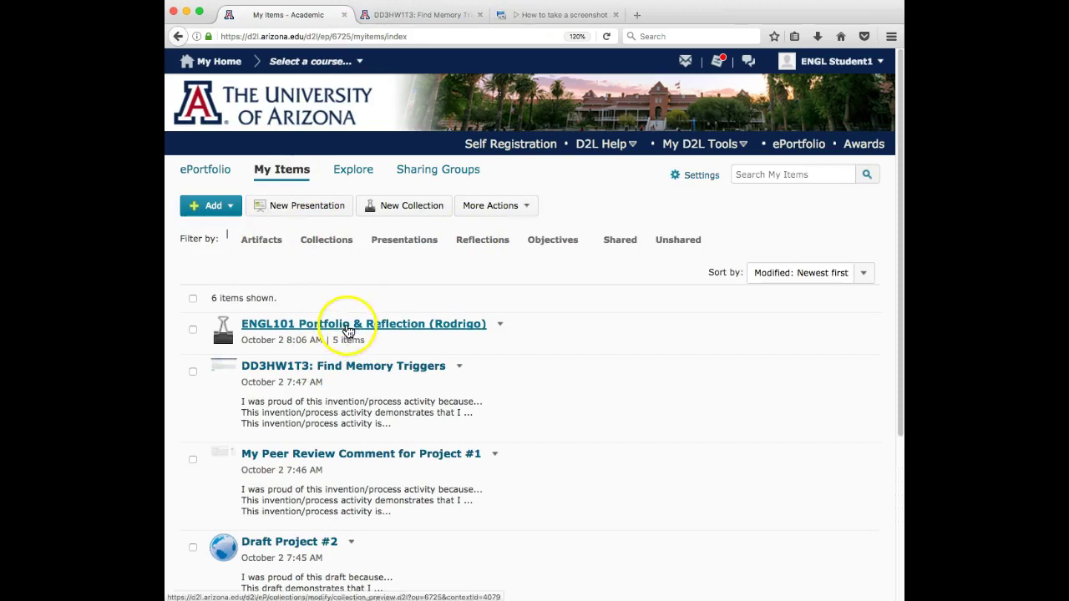
Open the ENGL101 Portfolio & Reflection collection and scroll to its empty Reflections section
left_click(348, 331)
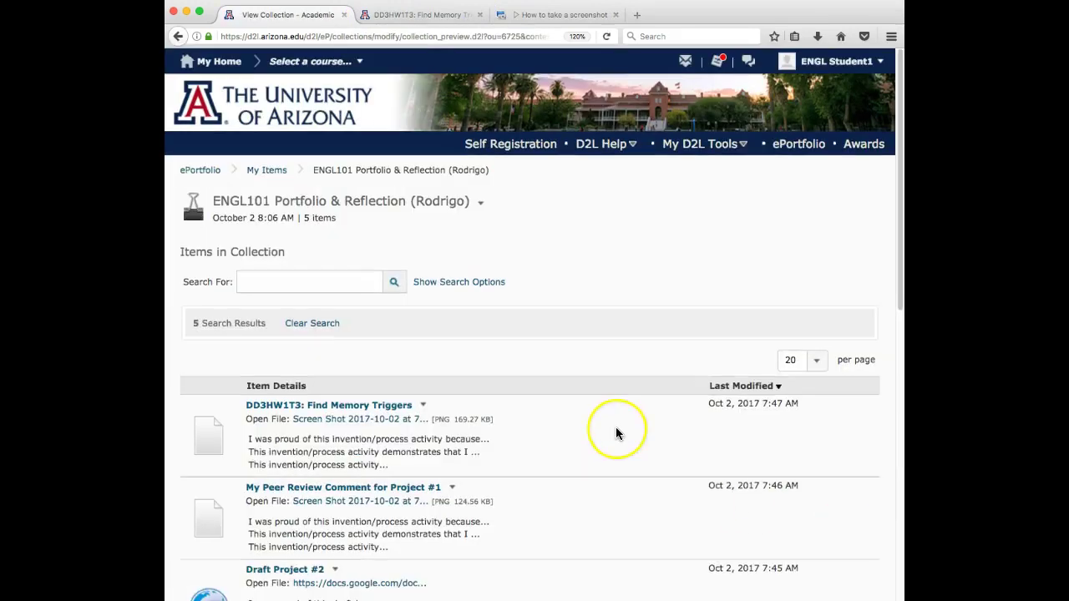
scroll(615, 427, "down", 3)
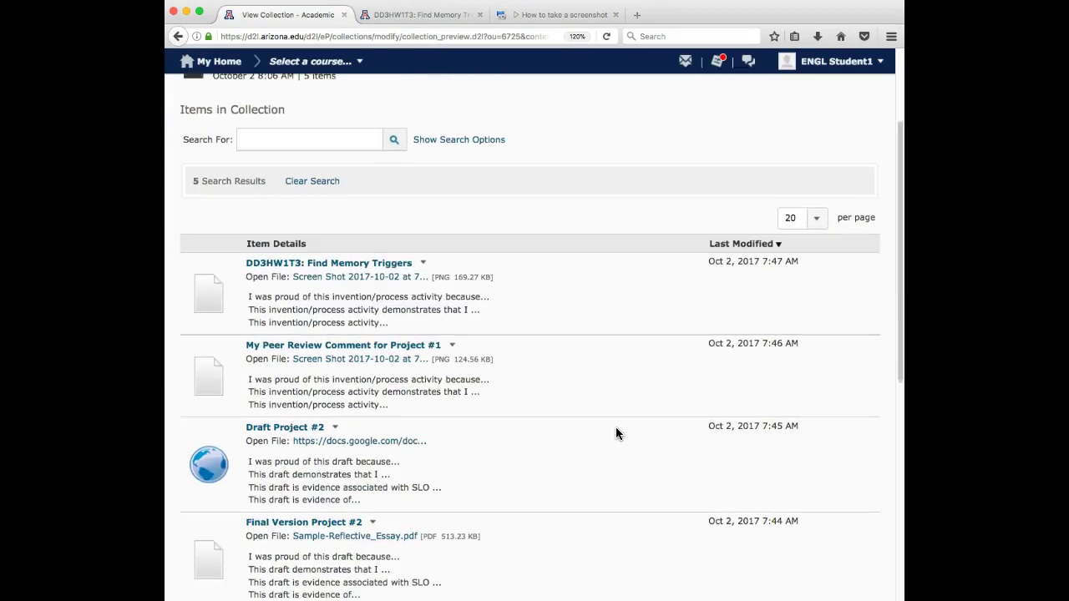
scroll(502, 371, "down", 2)
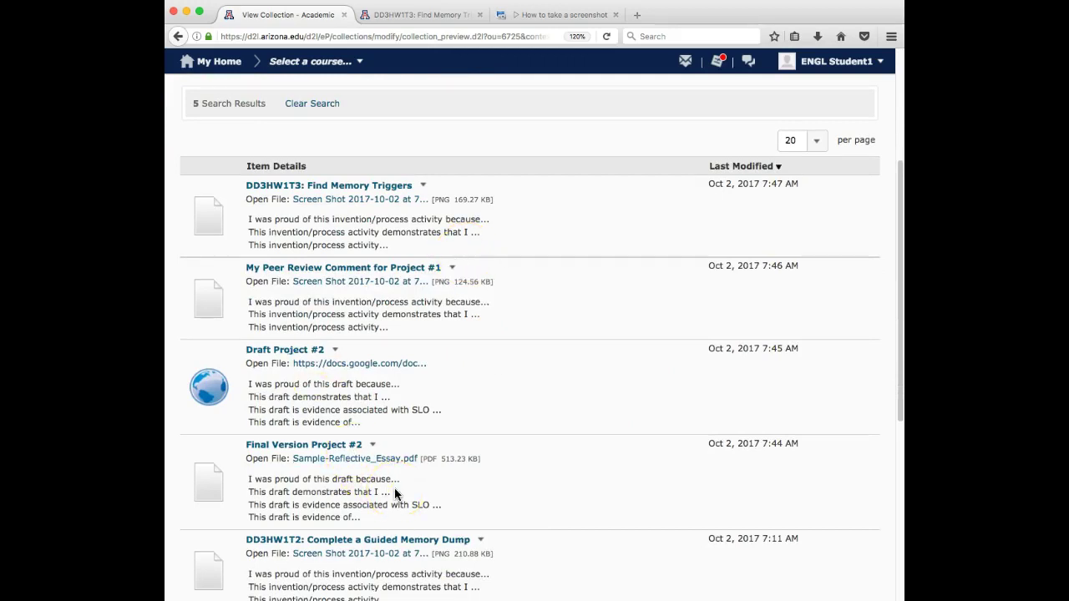
scroll(395, 493, "up", 5)
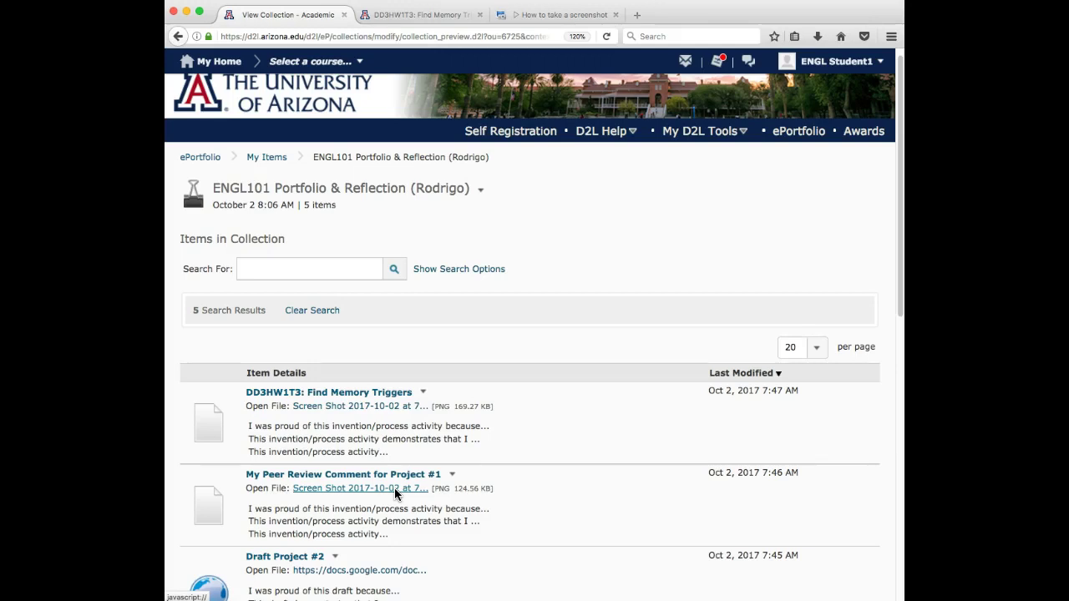
scroll(394, 488, "down", 2)
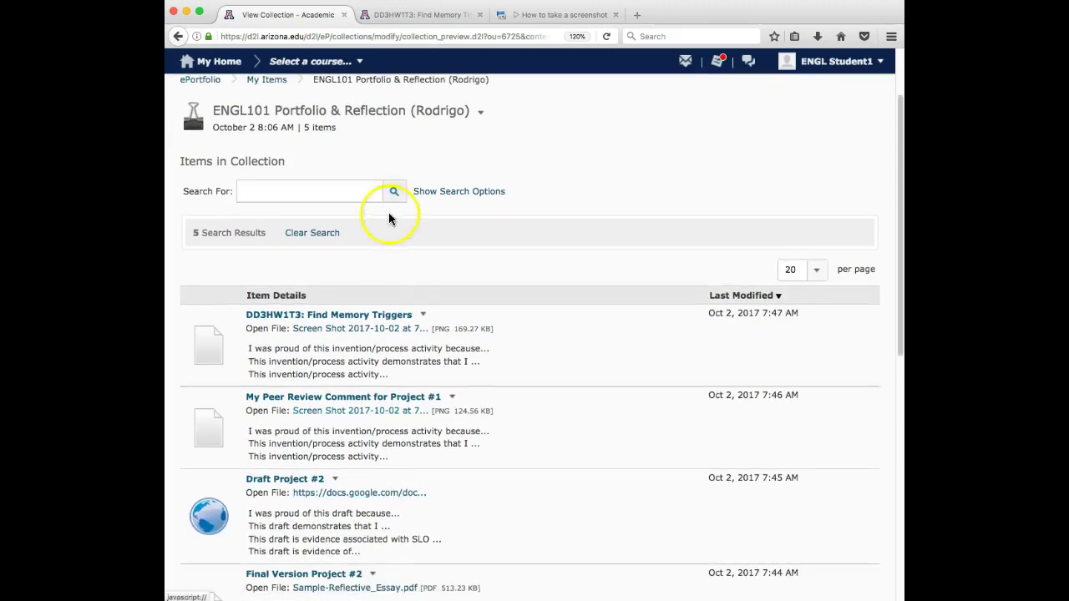
scroll(435, 324, "down", 10)
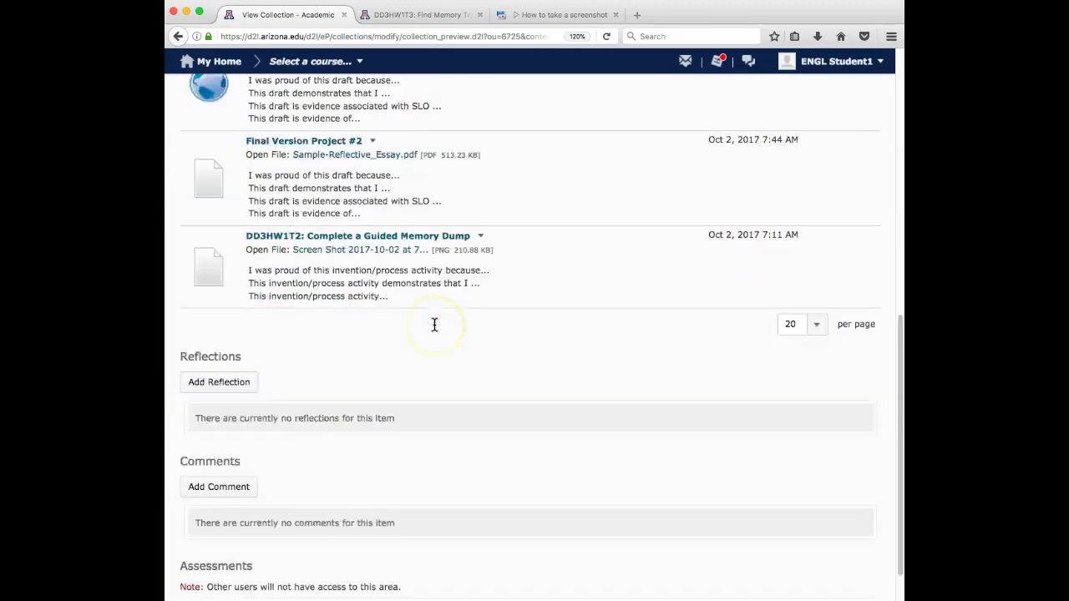
scroll(434, 324, "down", 1)
Start a new reflection, enlarge its editor, and title it 'Reflection Essay'
left_click(220, 331)
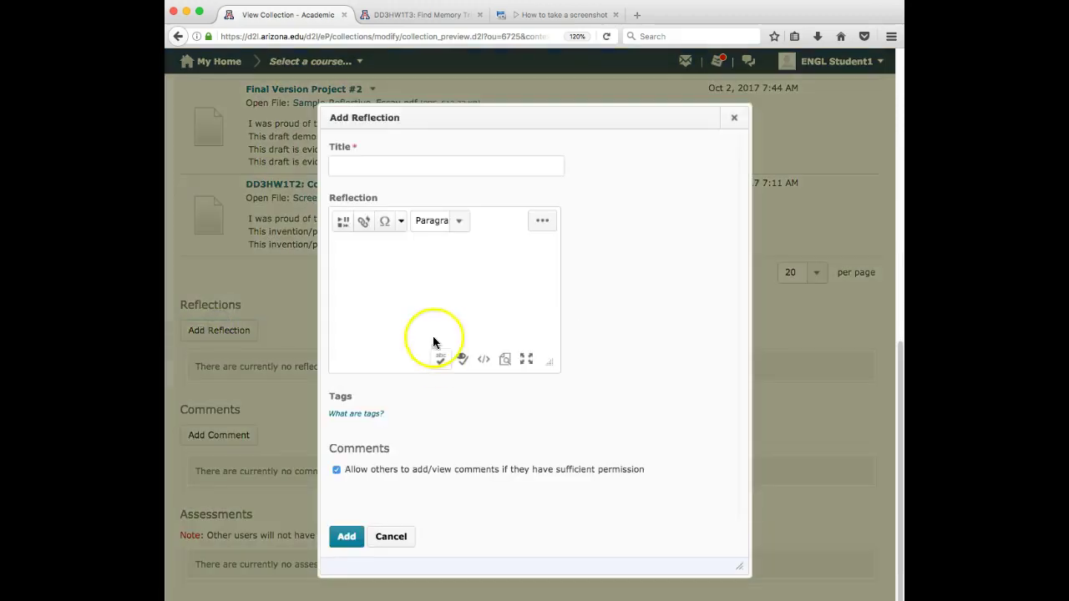
left_click_drag(554, 365, 690, 531)
left_click(416, 287)
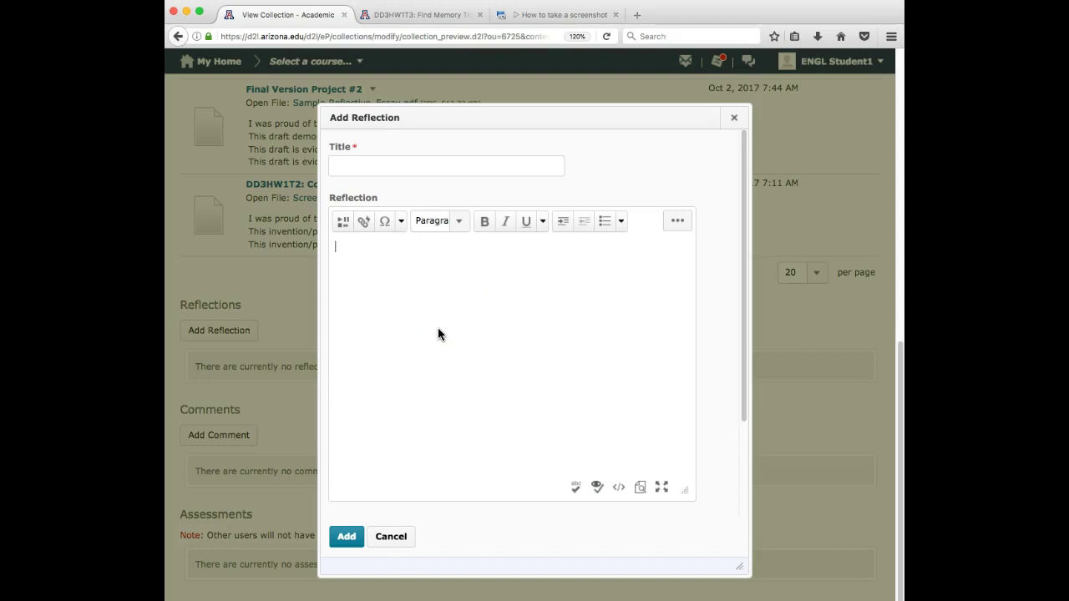
left_click(403, 167)
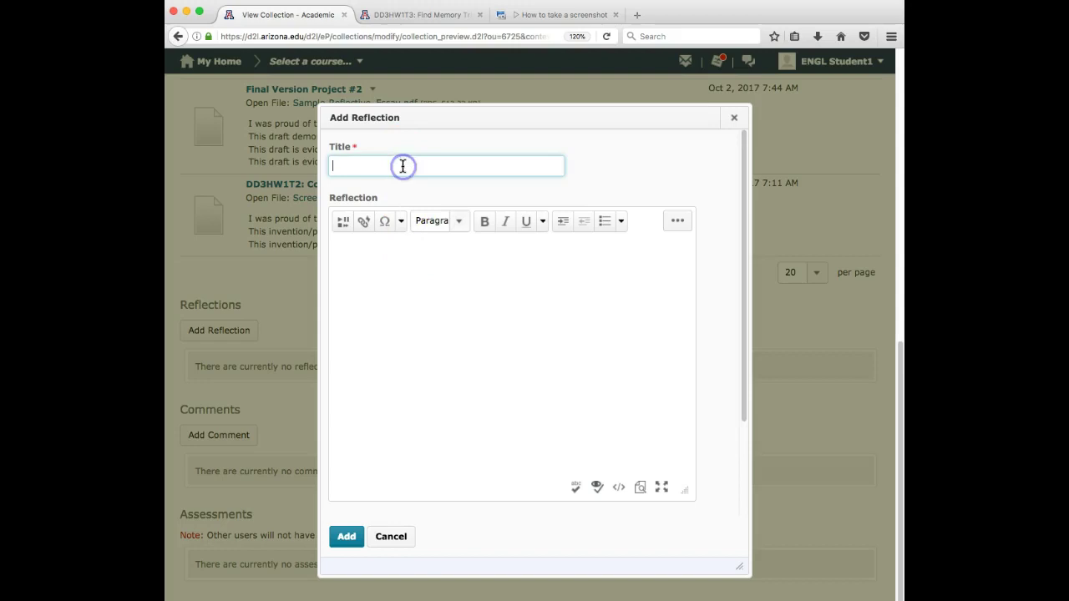
type("Reflection Essay")
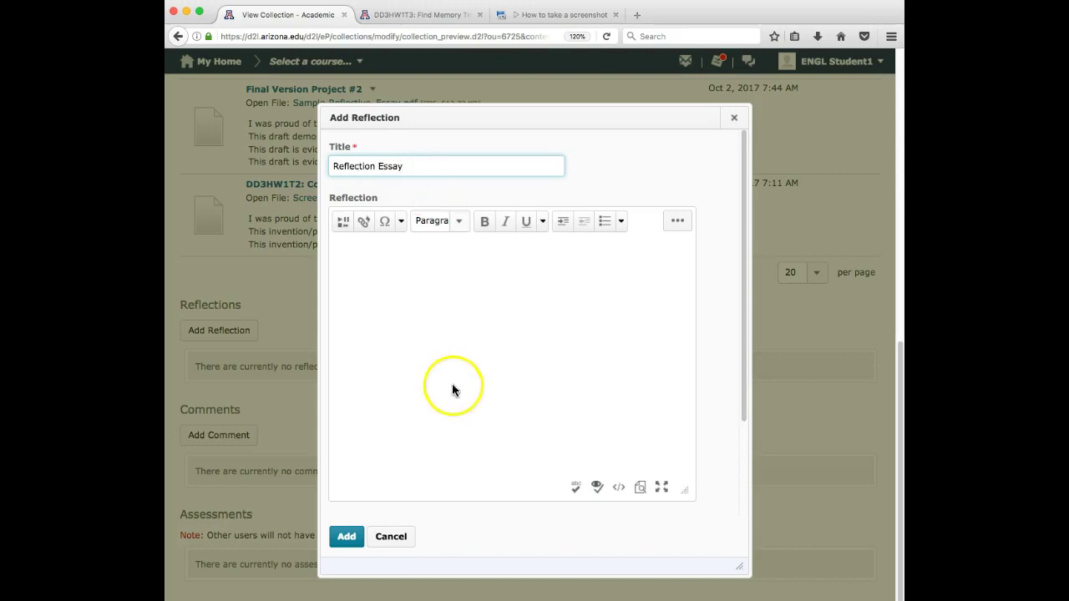
left_click(420, 349)
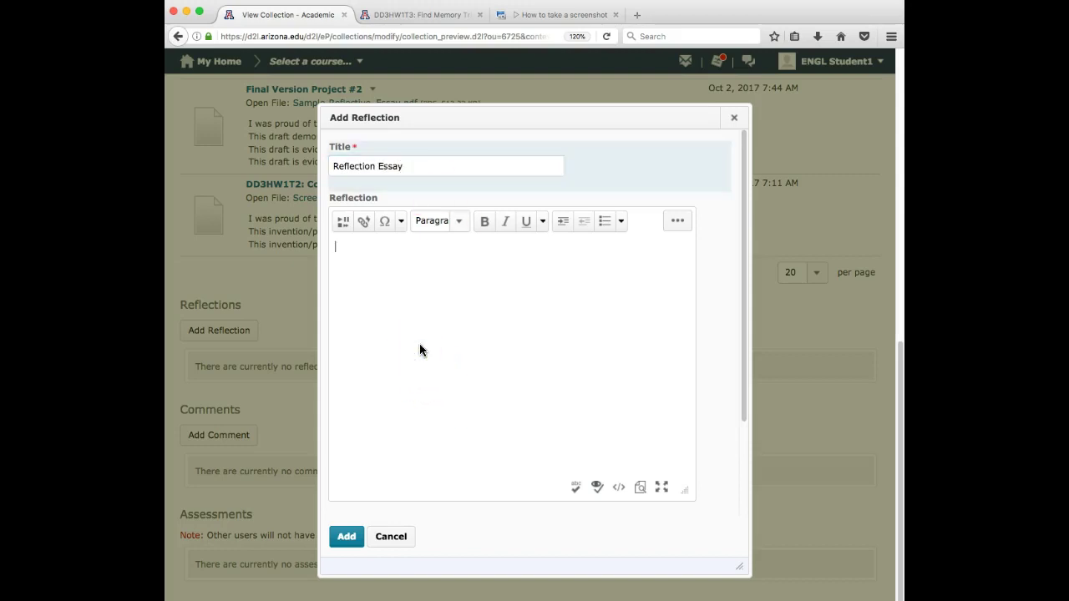
Paste the three Find Memory Triggers post paragraphs into the reflection body and add it
left_click(420, 14)
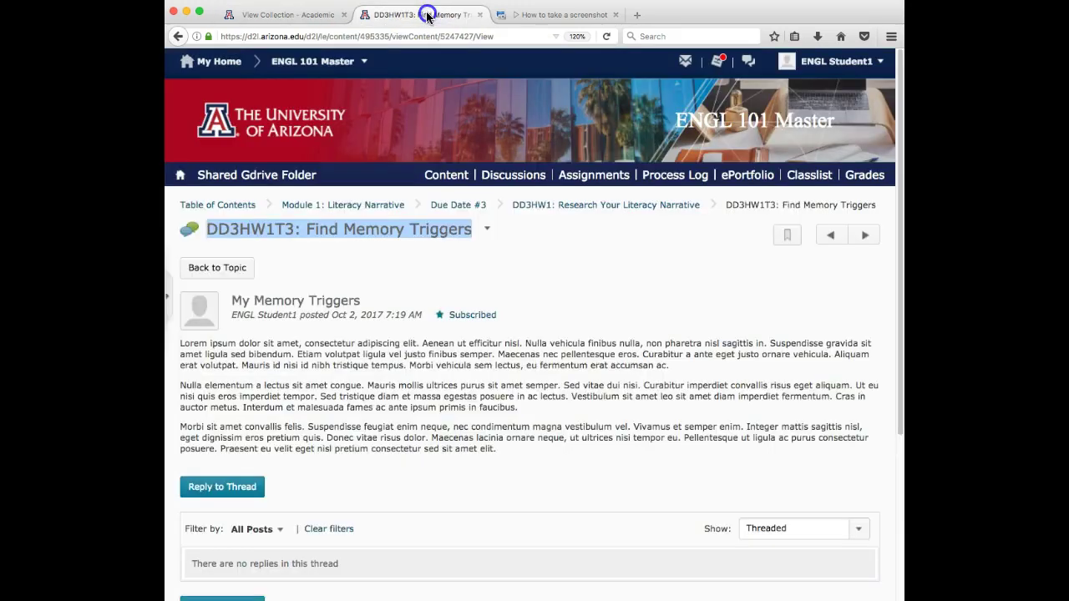
left_click(178, 354)
left_click_drag(178, 354, 508, 457)
key("super+c")
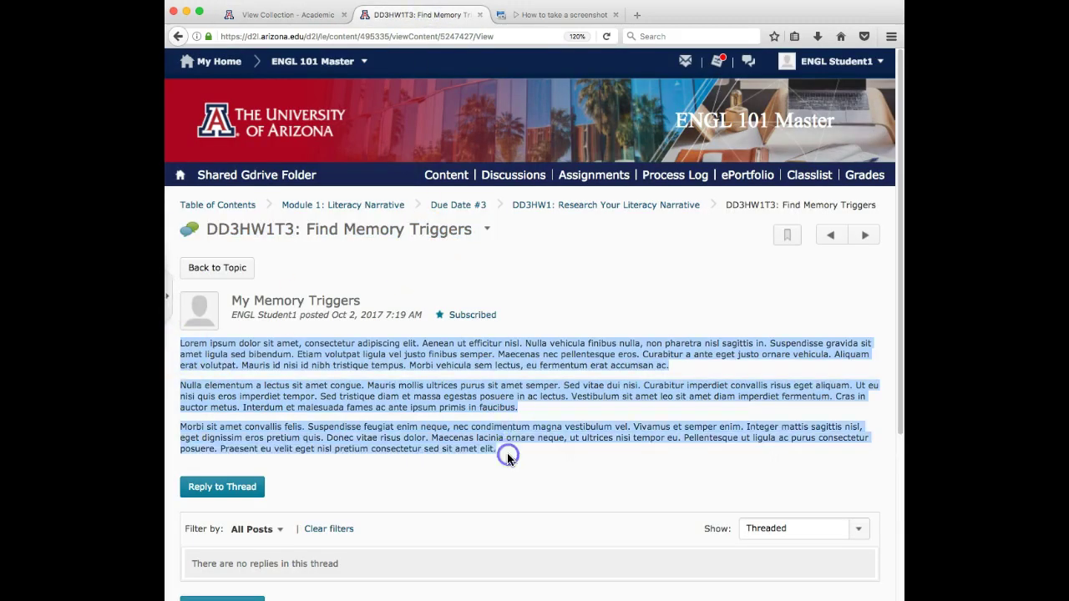
left_click(297, 14)
left_click(468, 339)
key("super+v")
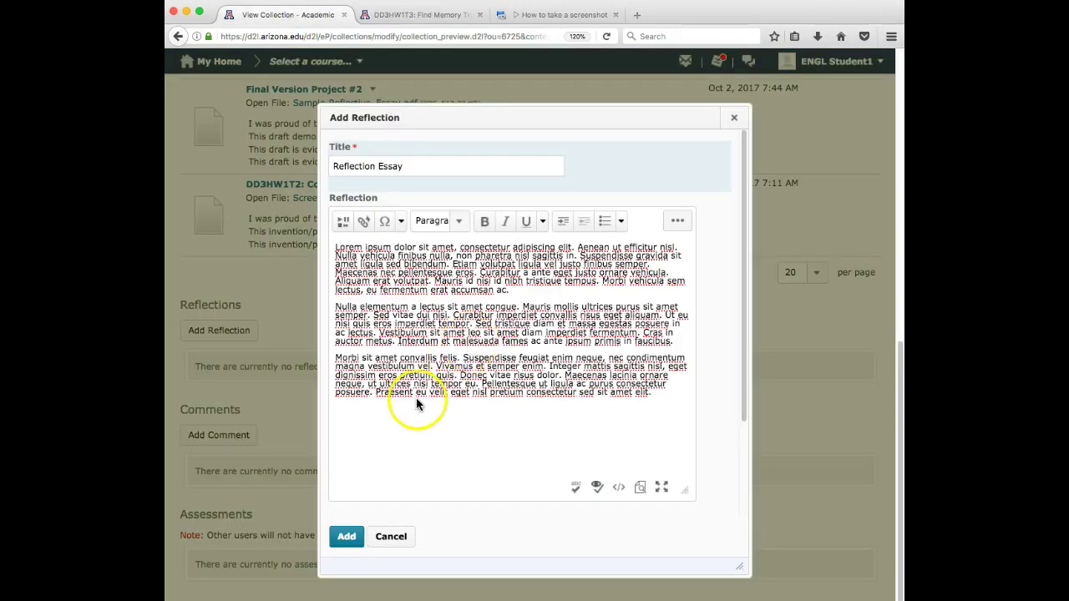
left_click(346, 536)
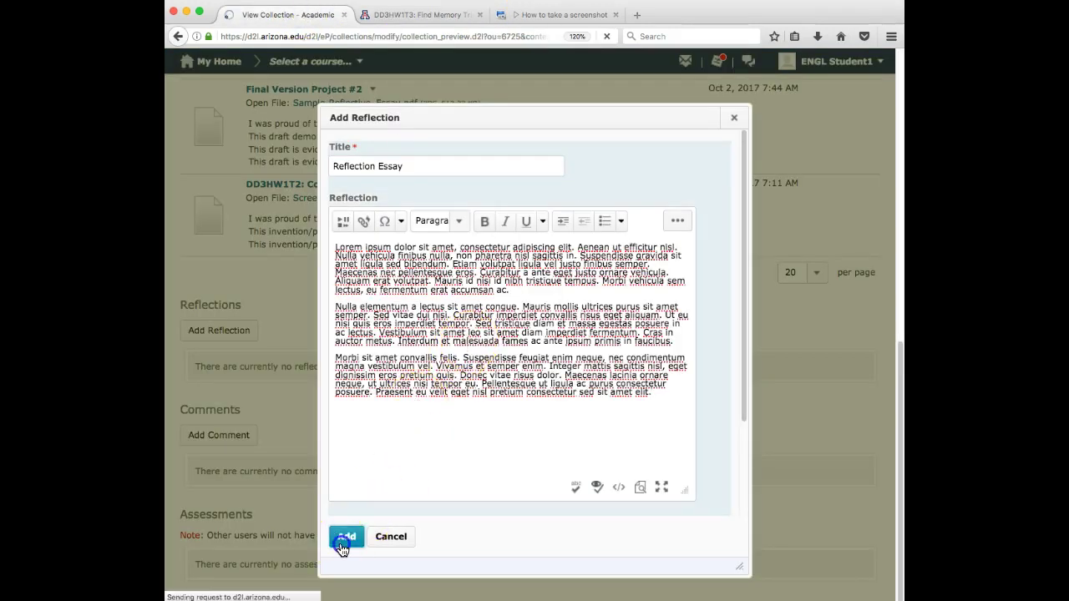
Return to the ePortfolio dashboard, reopen the ENGL101 collection, and scroll to its Reflections
scroll(315, 456, "down", 10)
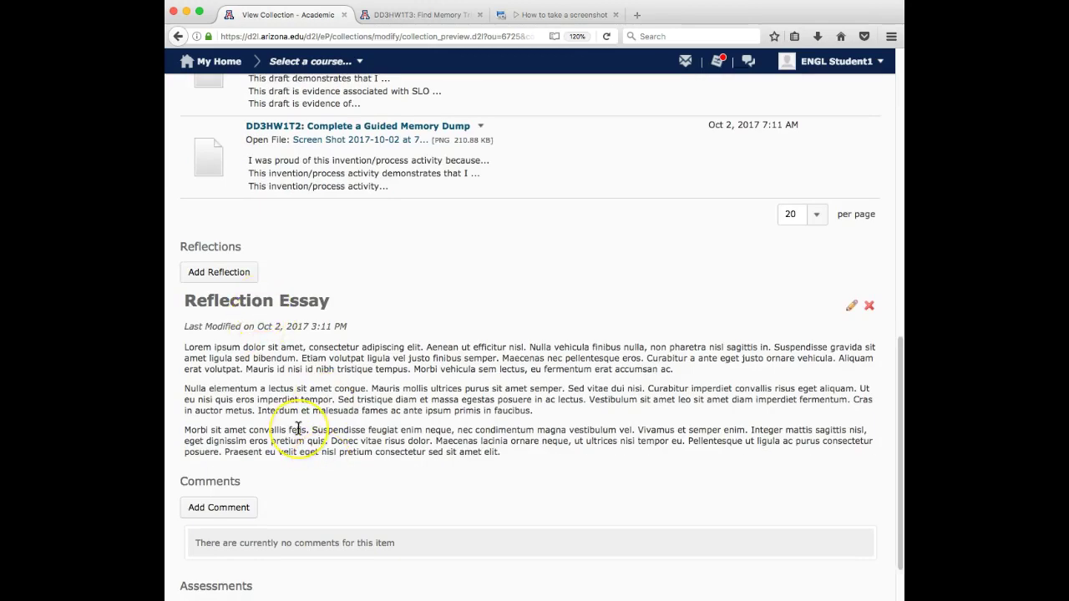
scroll(298, 428, "down", 1)
scroll(298, 428, "up", 10)
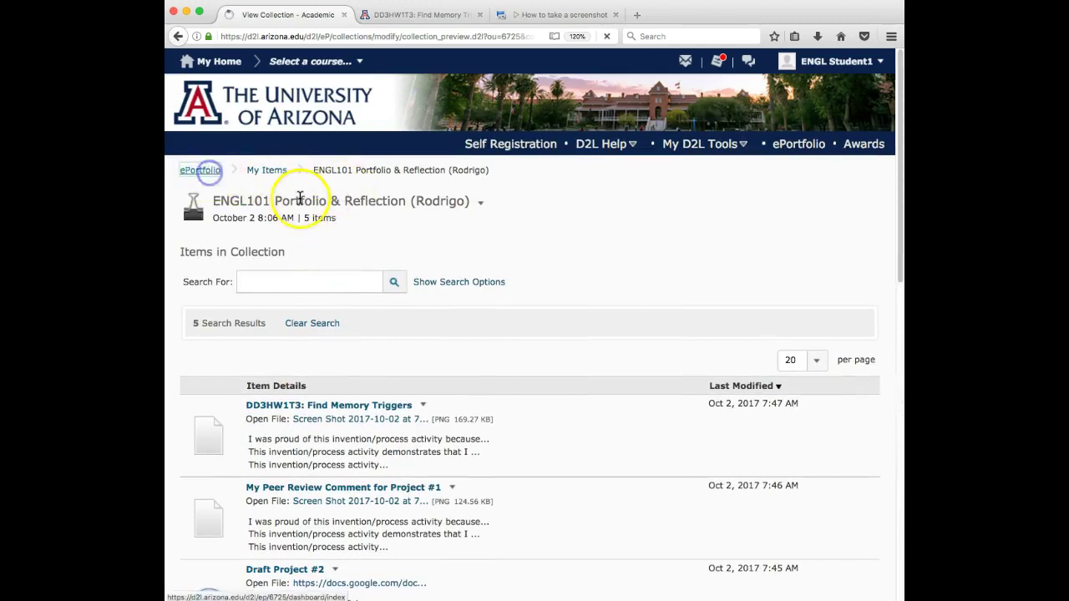
left_click(200, 170)
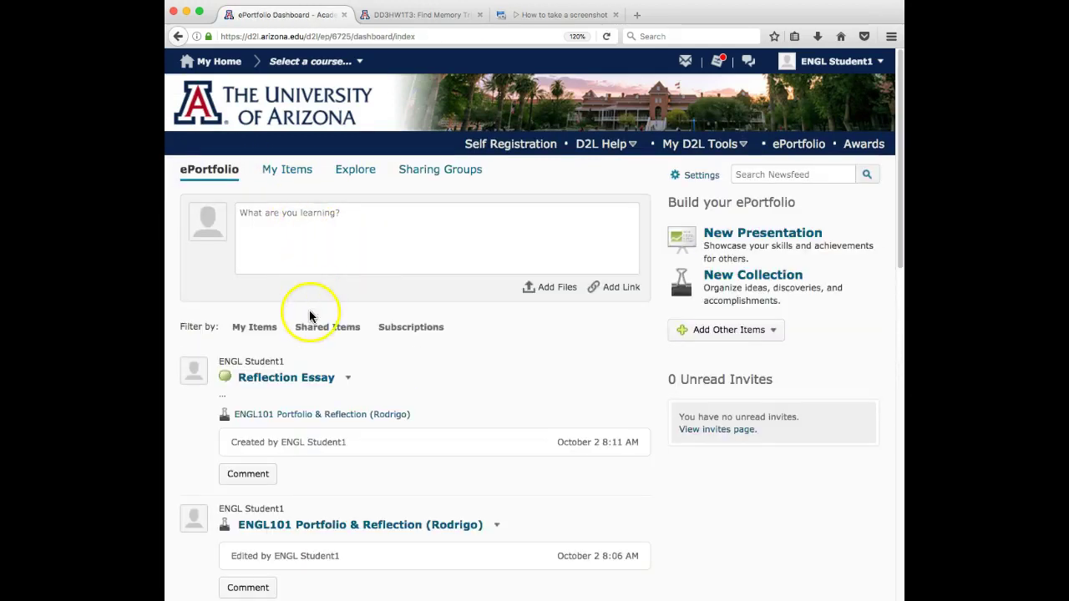
scroll(309, 315, "down", 1)
scroll(309, 316, "down", 3)
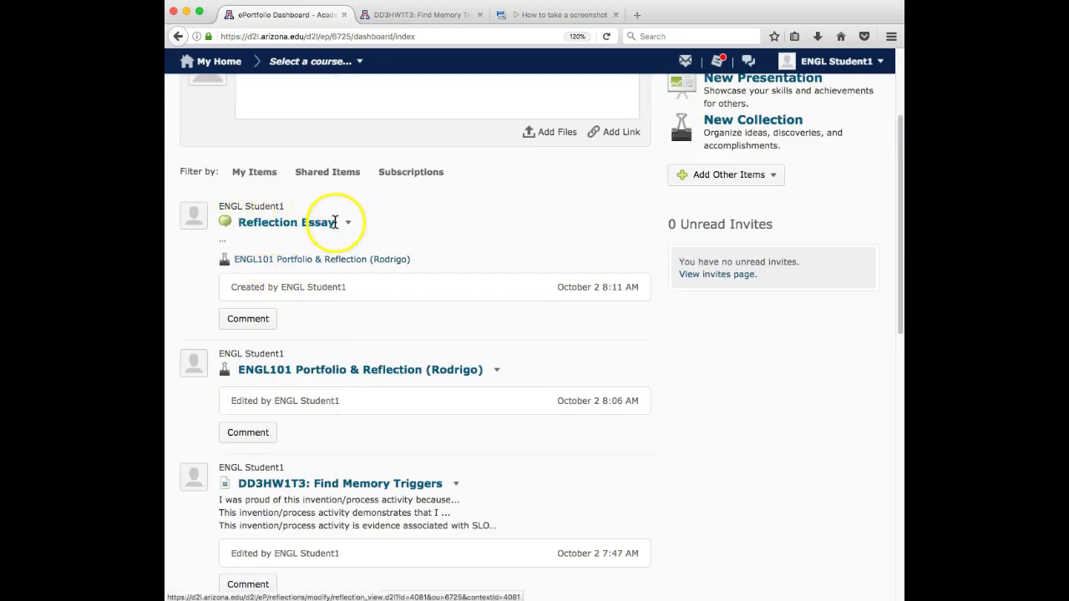
left_click(307, 378)
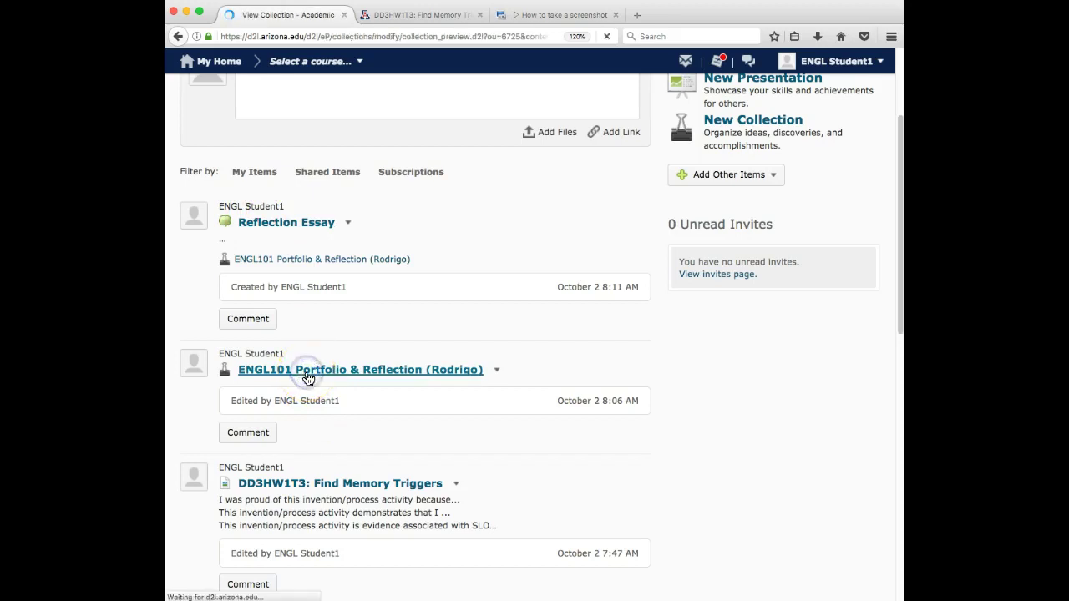
scroll(308, 378, "down", 3)
scroll(307, 378, "down", 5)
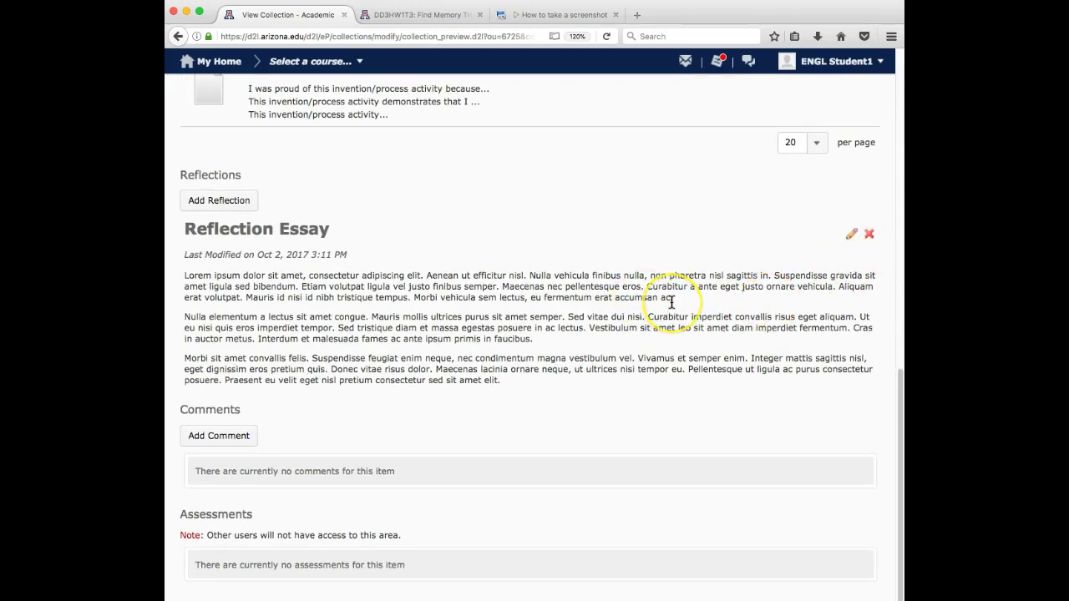
Remove the Reflection Essay reflection from the collection and confirm with Yes
left_click(869, 237)
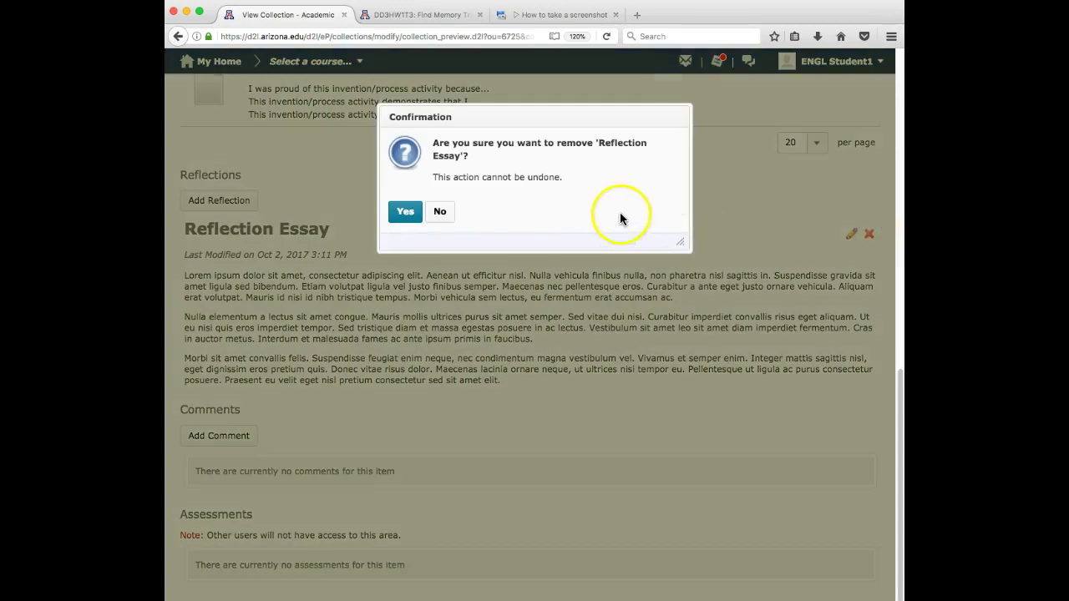
left_click(405, 212)
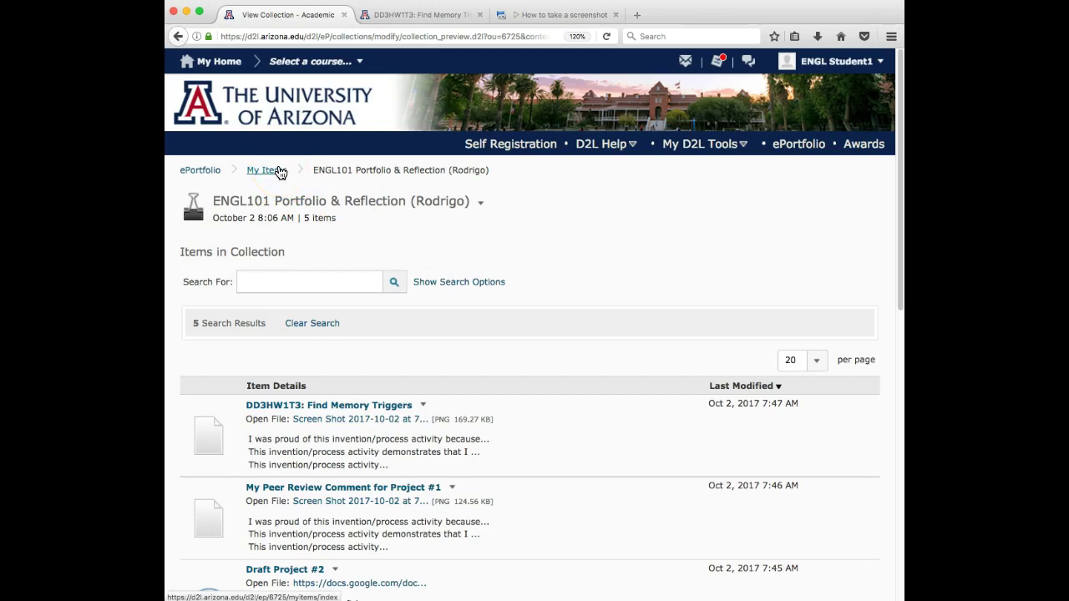
Upload Sample-Reflective_Essay.pdf from the Desktop and add it to the ePortfolio
left_click(196, 170)
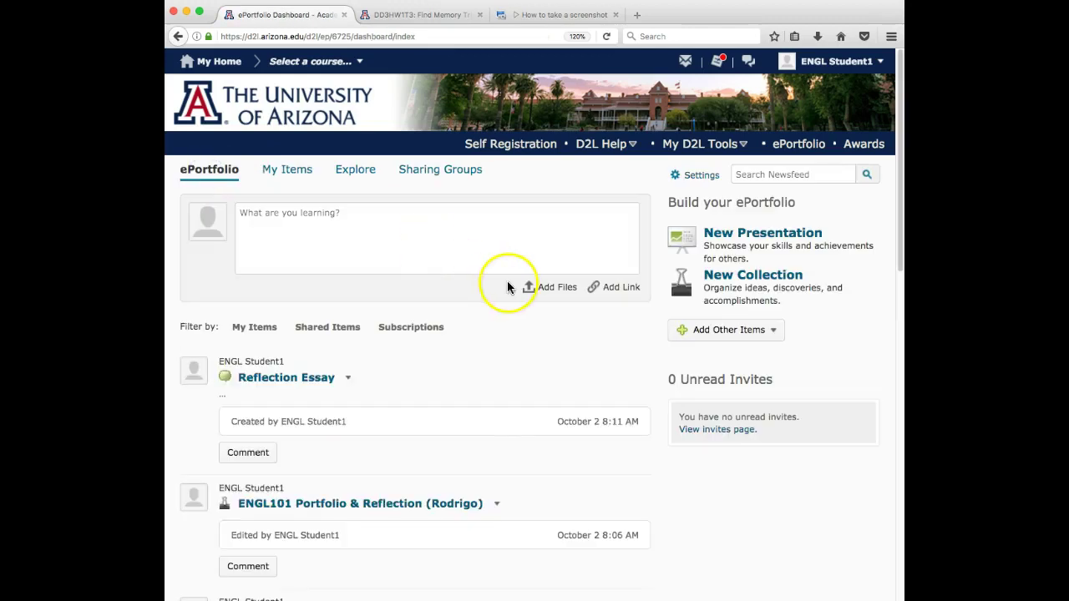
left_click(608, 292)
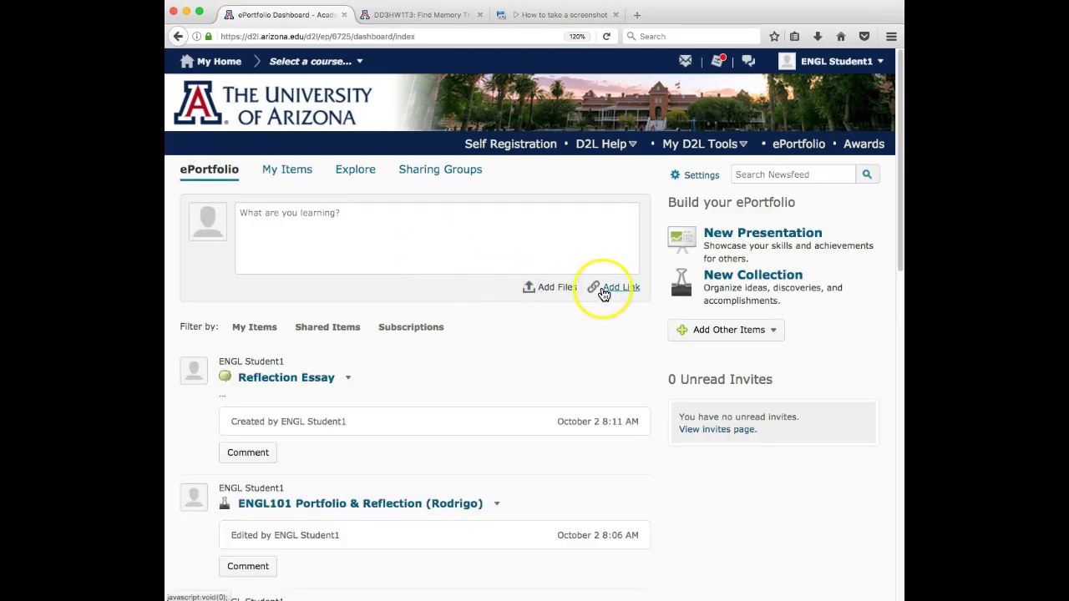
left_click(541, 293)
left_click(296, 264)
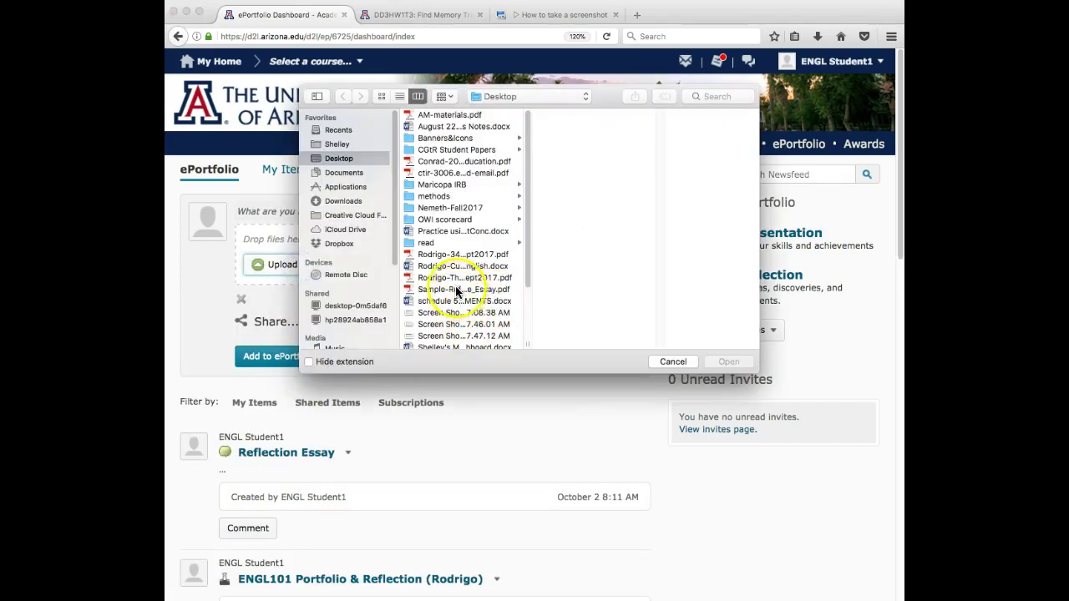
left_click(456, 290)
left_click(729, 362)
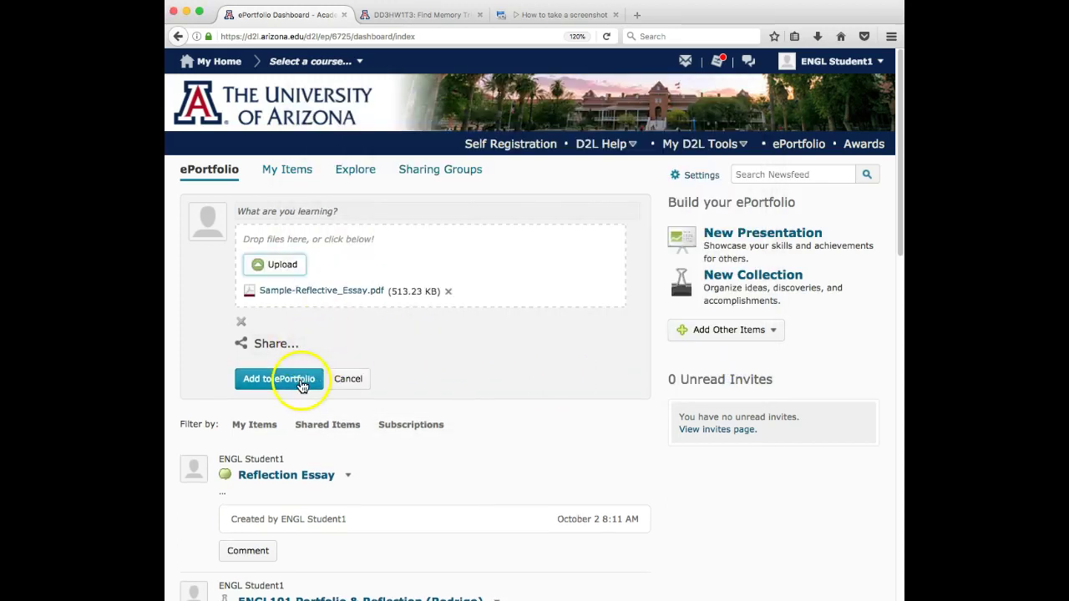
left_click(299, 381)
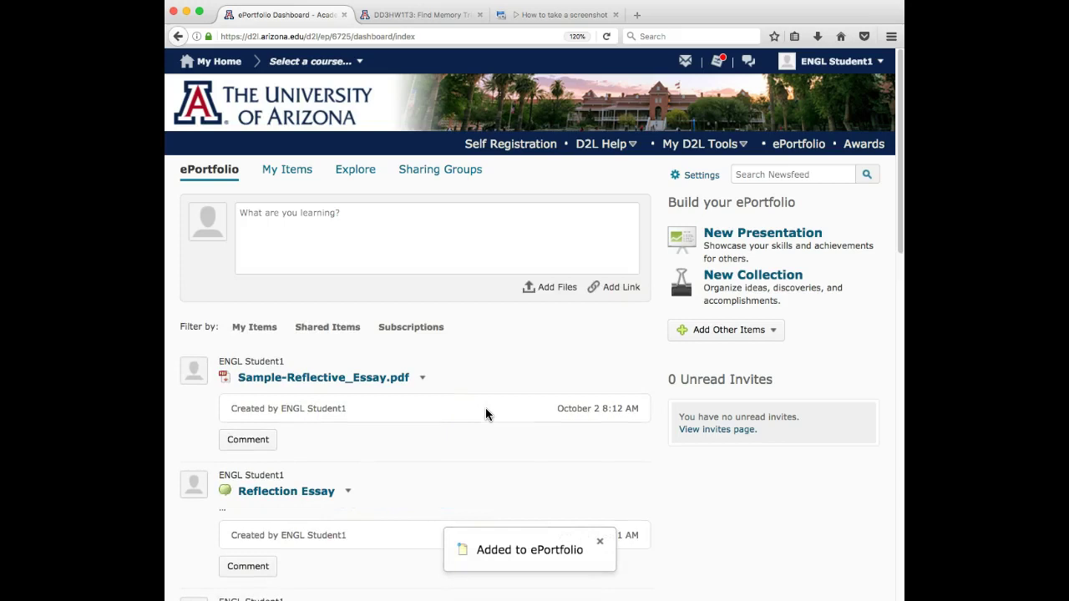
left_click(422, 377)
Rename the uploaded PDF item to 'Reflection Essay ENGL101' and save it
left_click(448, 207)
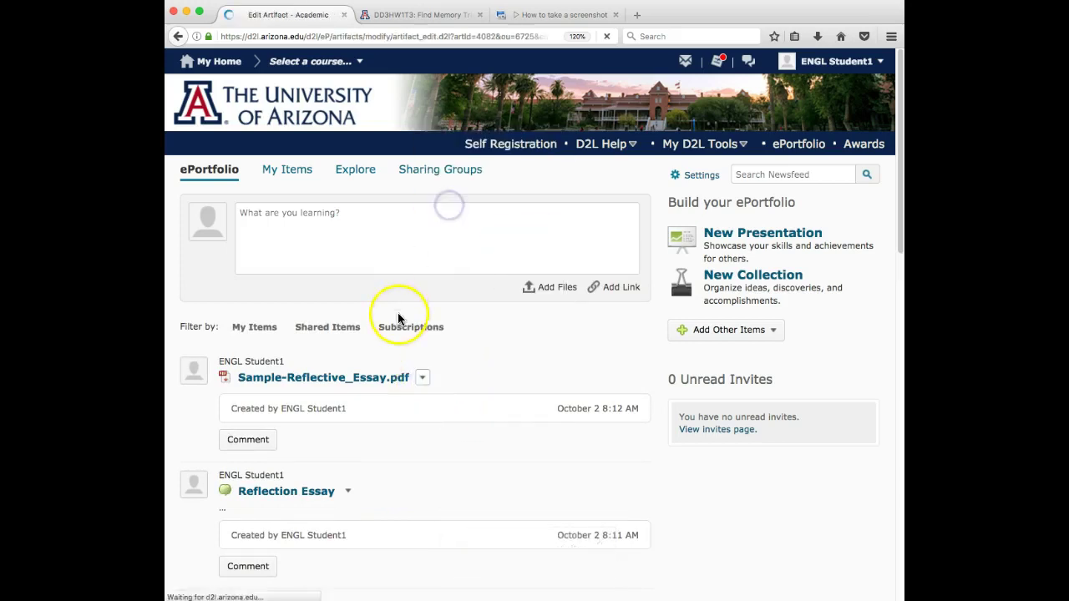
left_click_drag(329, 226, 190, 205)
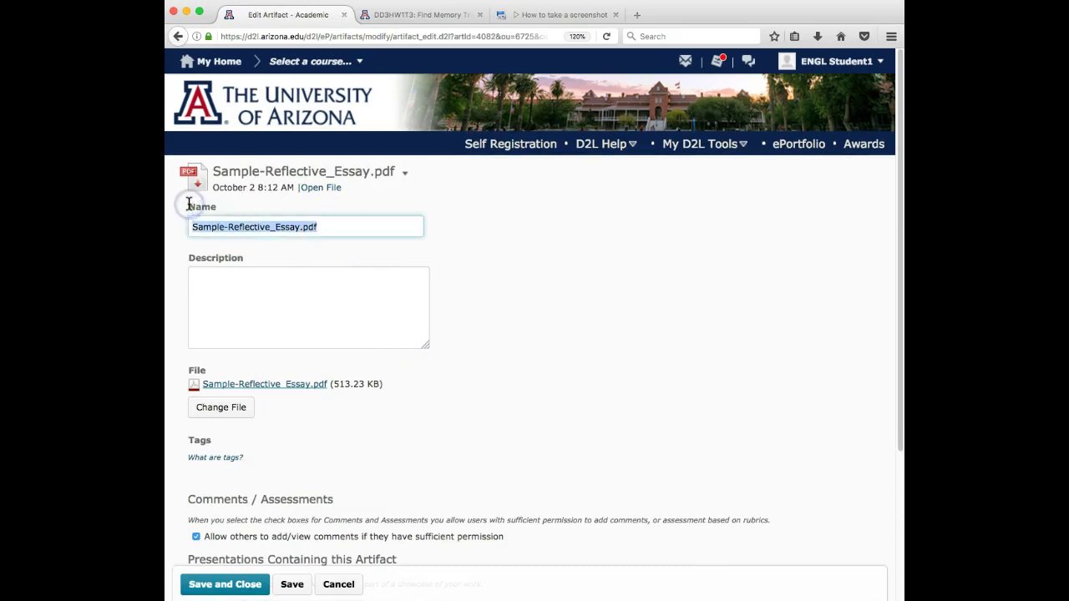
type("Reflection Essay")
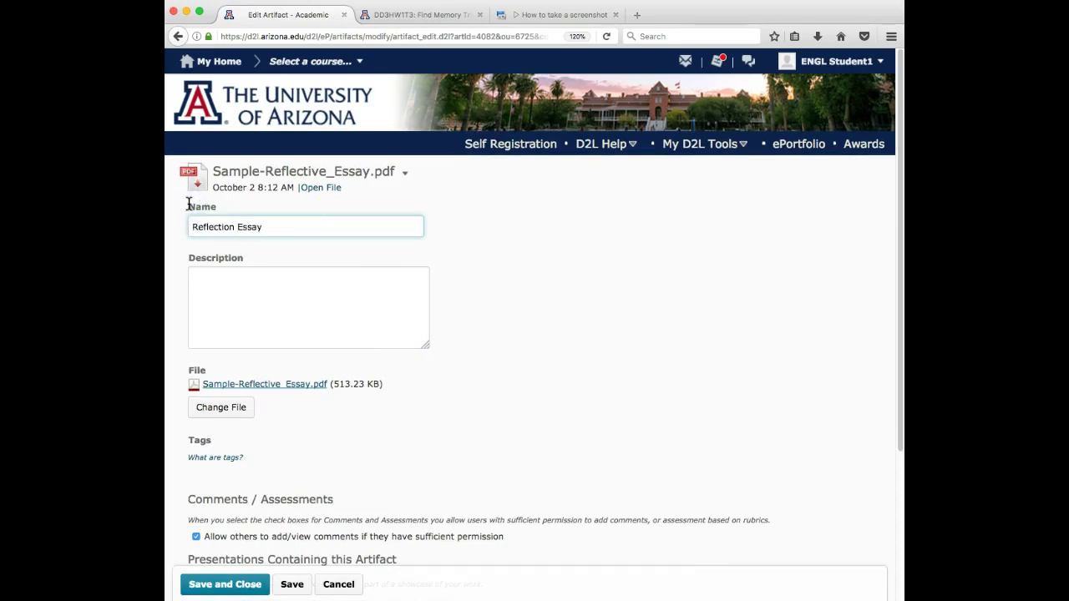
type(" ENGL101")
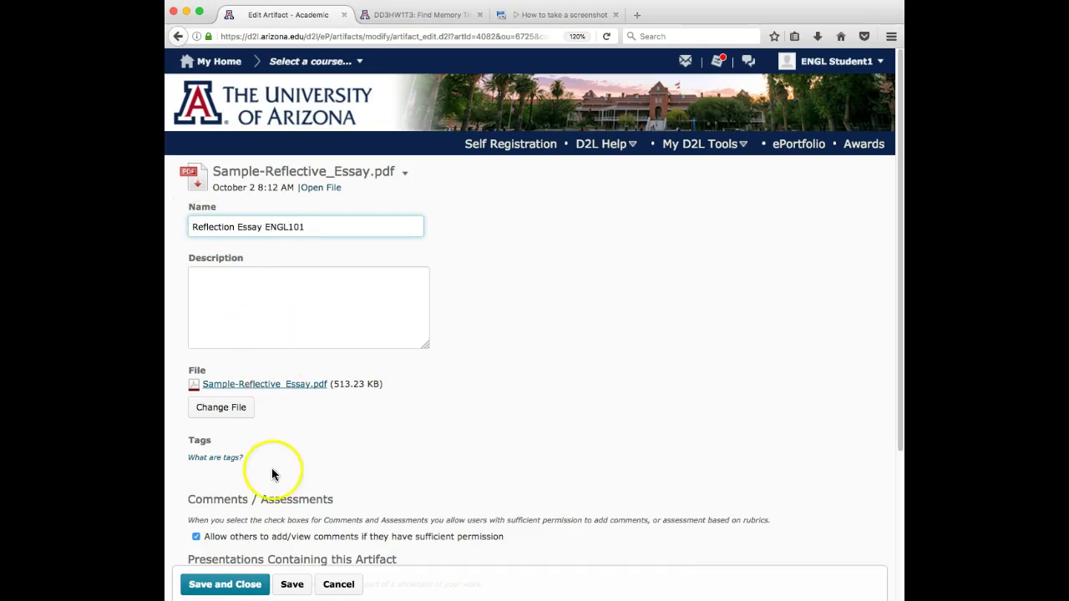
left_click(245, 587)
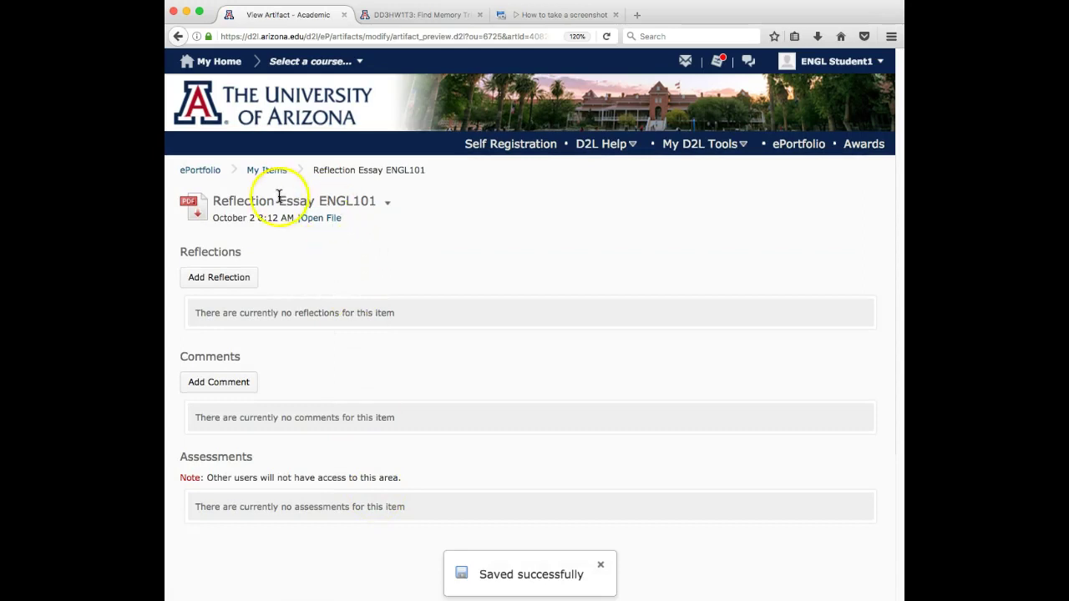
left_click(194, 170)
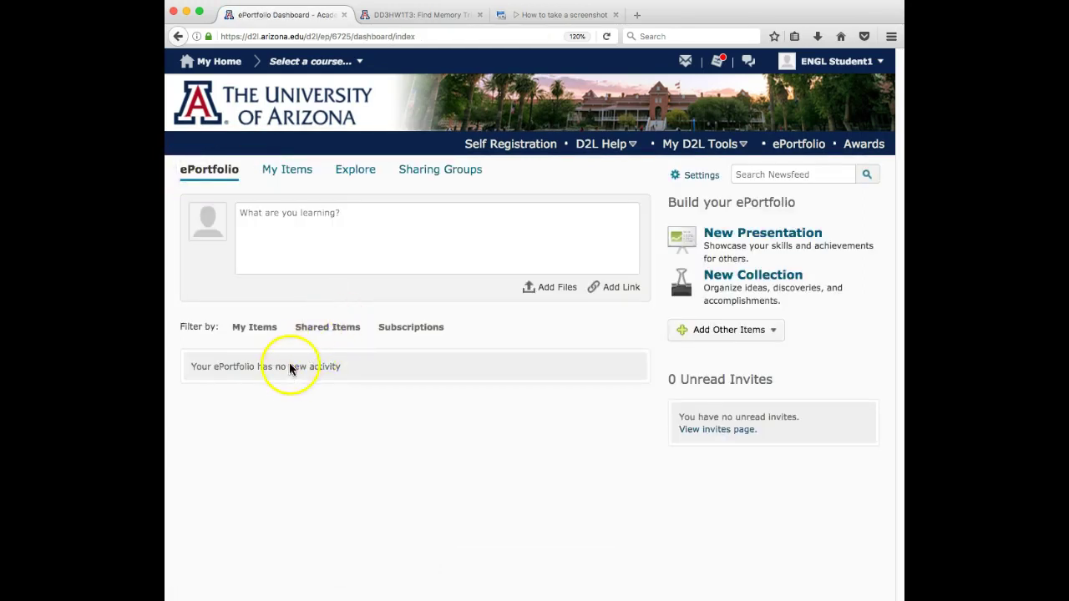
scroll(298, 490, "down", 3)
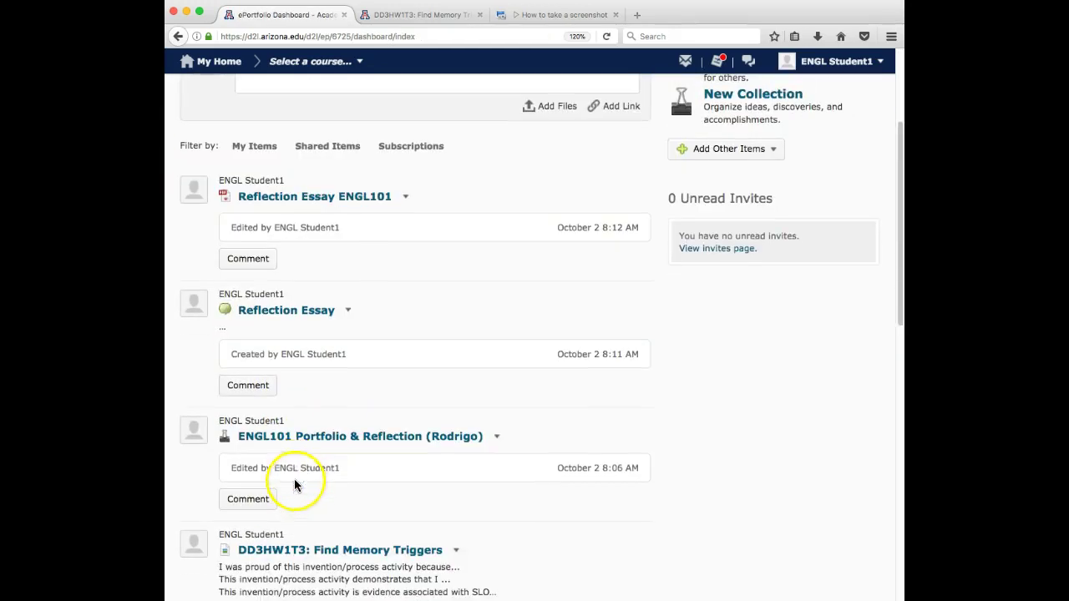
Open the ENGL101 Portfolio & Reflection collection and put it into edit mode
left_click(294, 436)
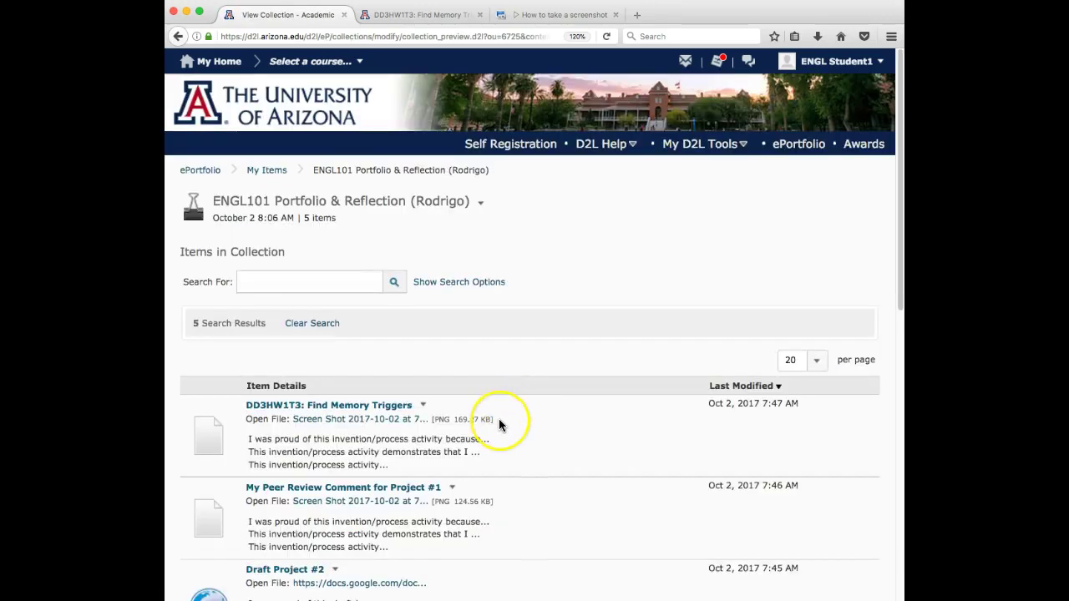
scroll(499, 425, "down", 5)
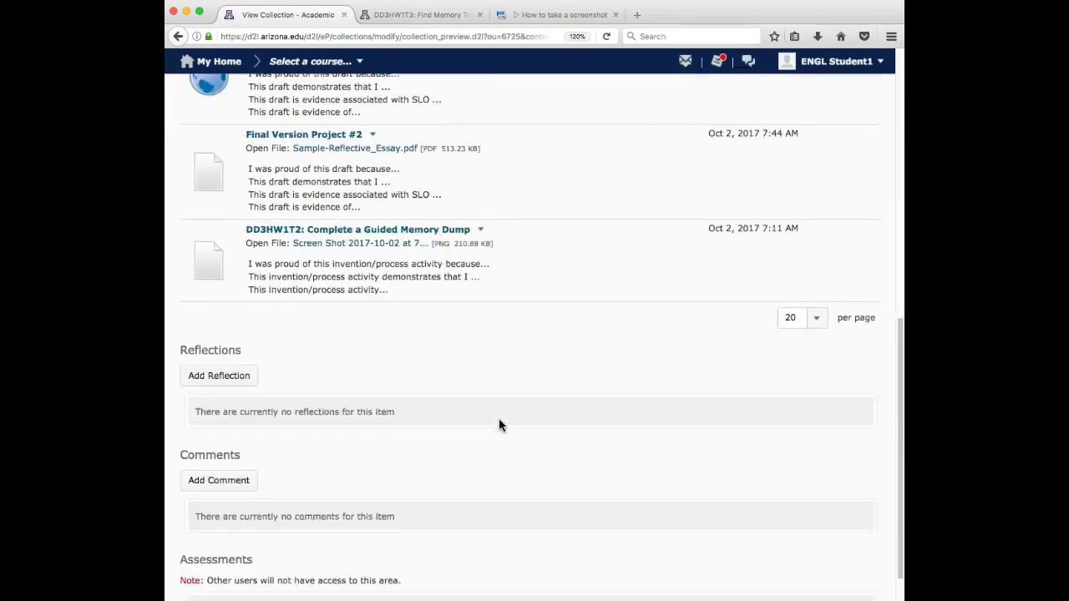
scroll(499, 425, "up", 3)
scroll(498, 422, "up", 3)
left_click(480, 203)
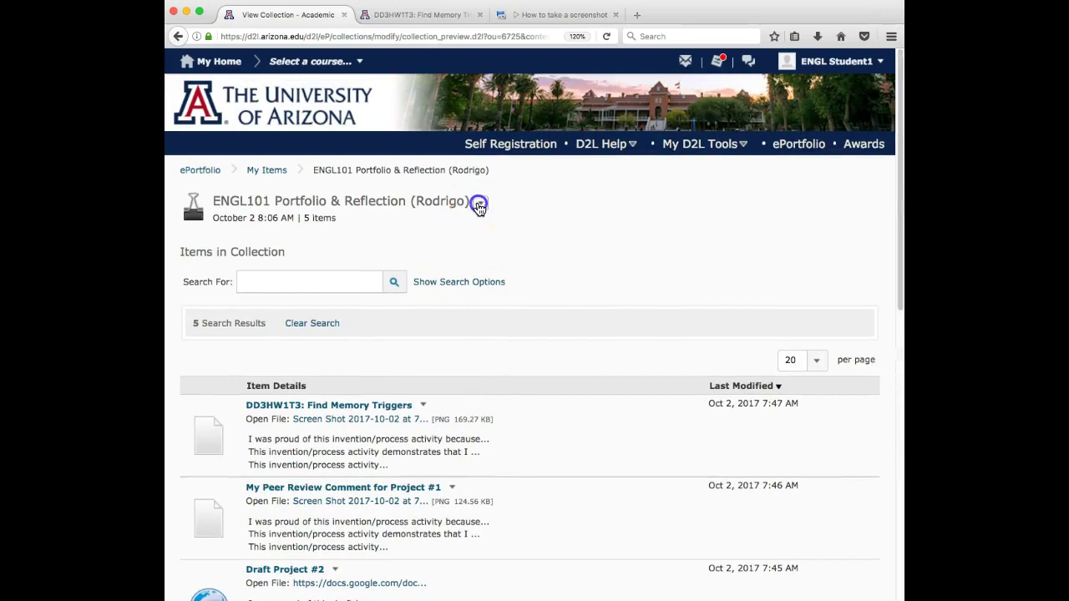
left_click(504, 241)
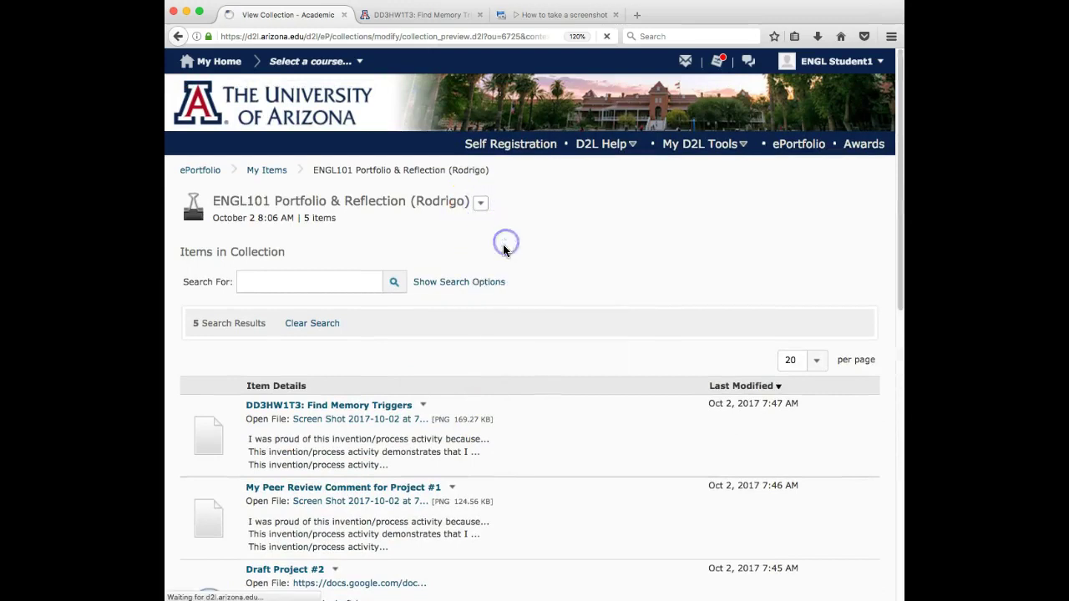
scroll(260, 464, "down", 3)
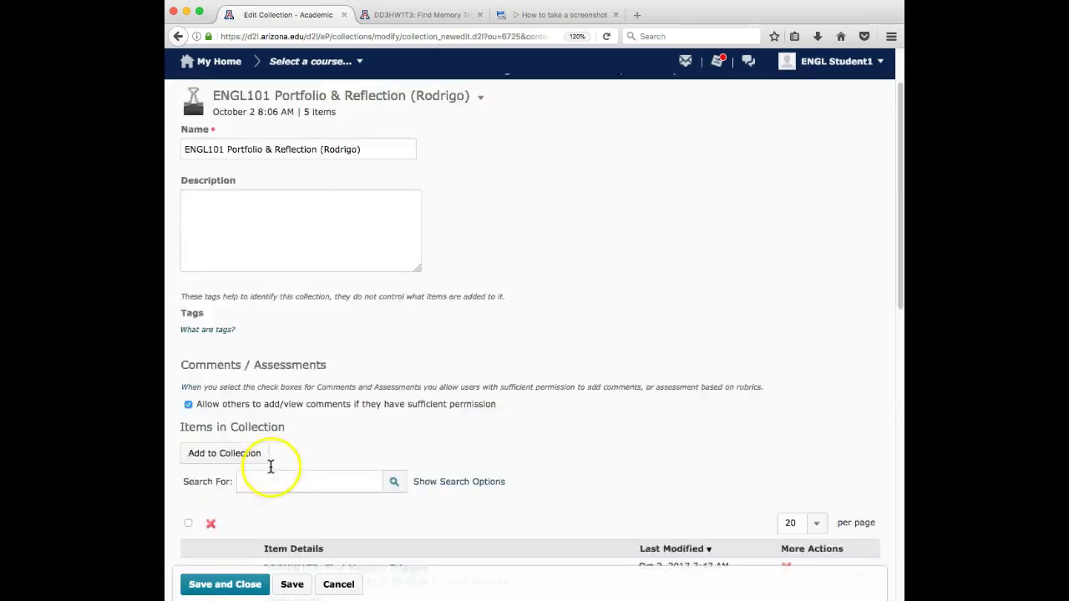
Add the Reflection Essay ENGL101 artifact to the collection and save it
left_click(226, 400)
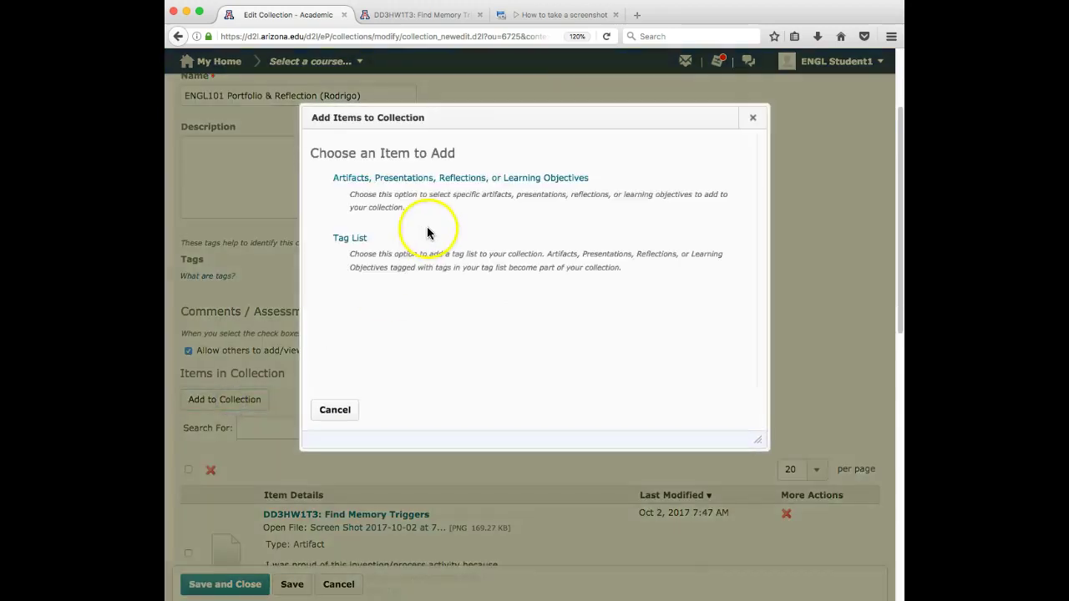
left_click(376, 177)
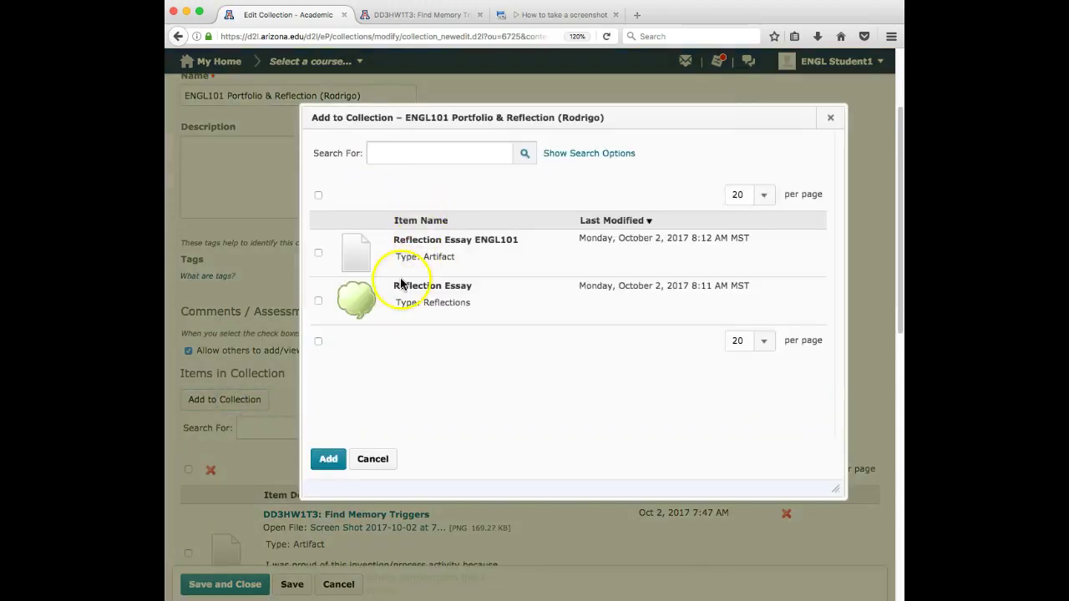
left_click(318, 253)
left_click(326, 458)
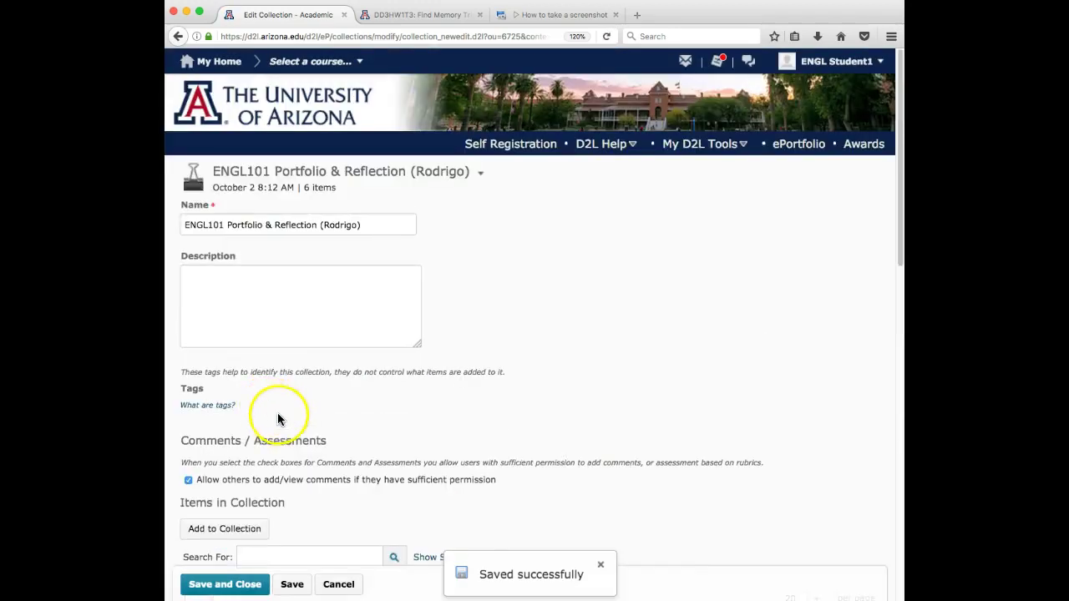
scroll(279, 418, "down", 5)
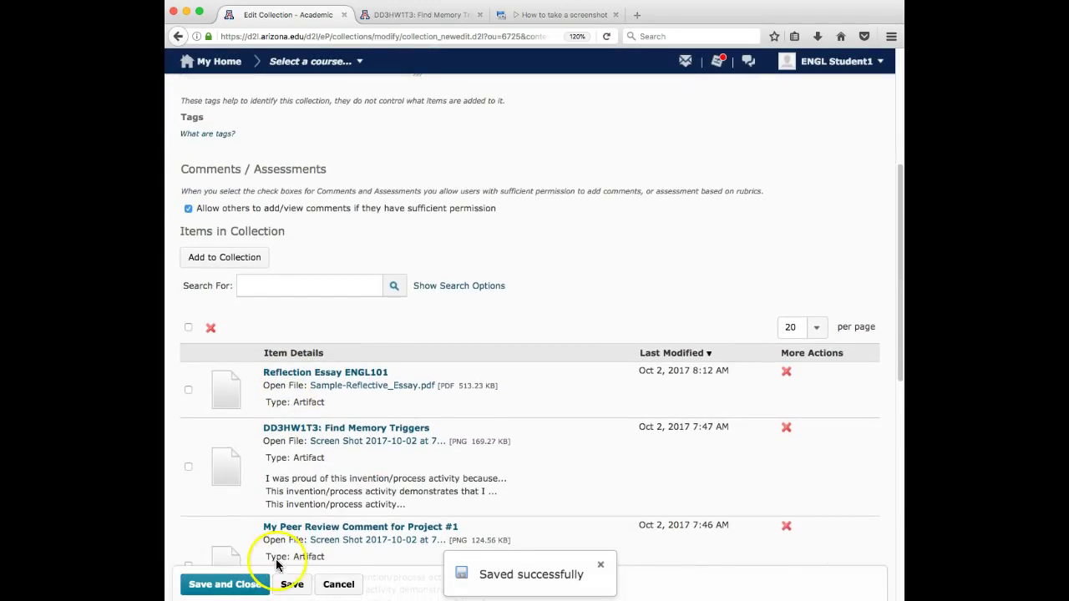
left_click(241, 590)
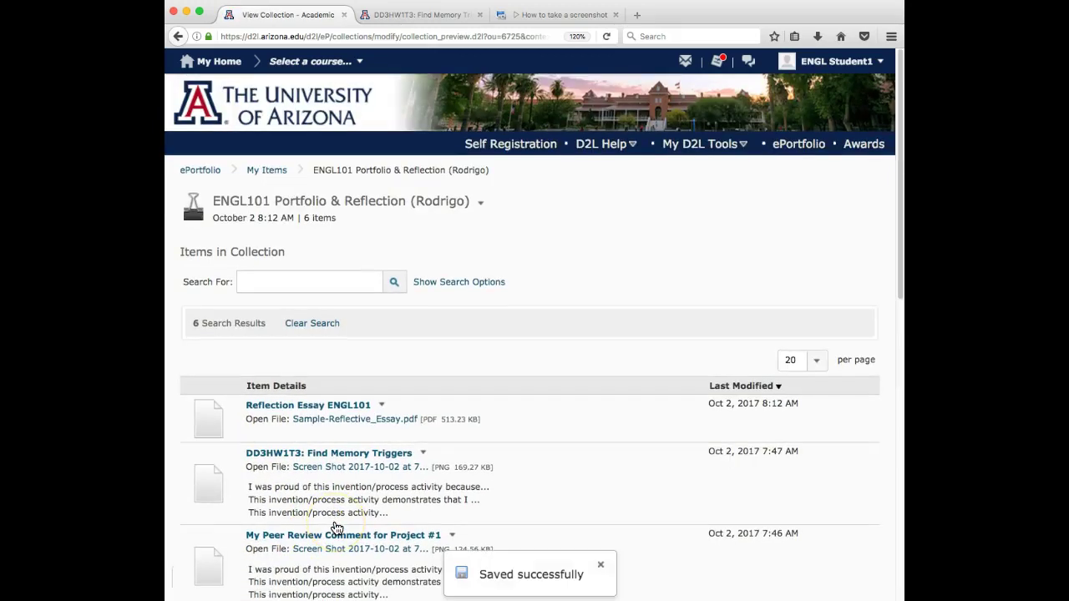
scroll(337, 528, "down", 2)
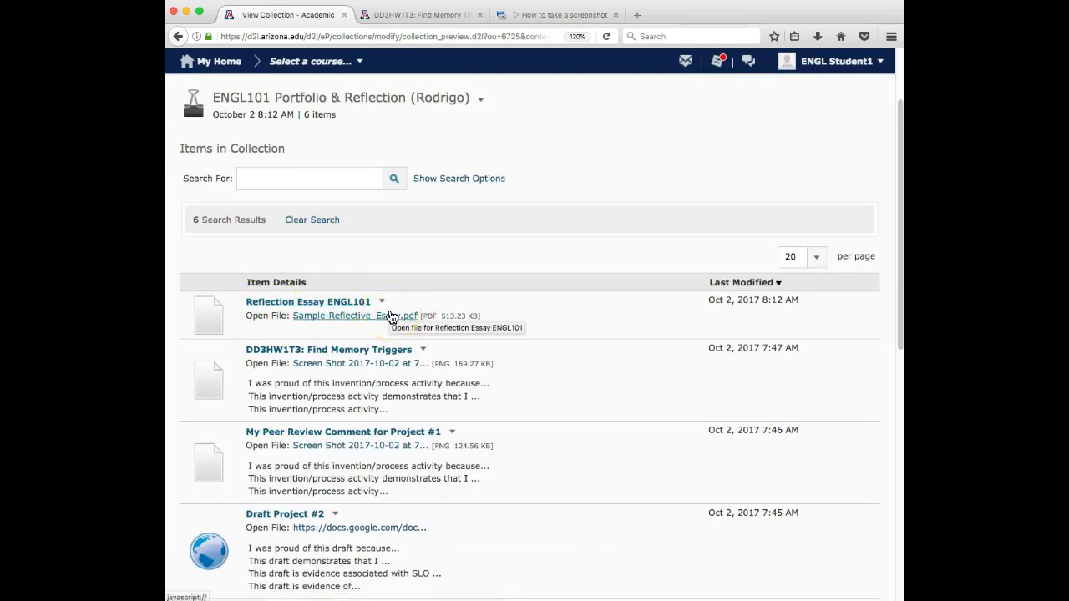
left_click(351, 307)
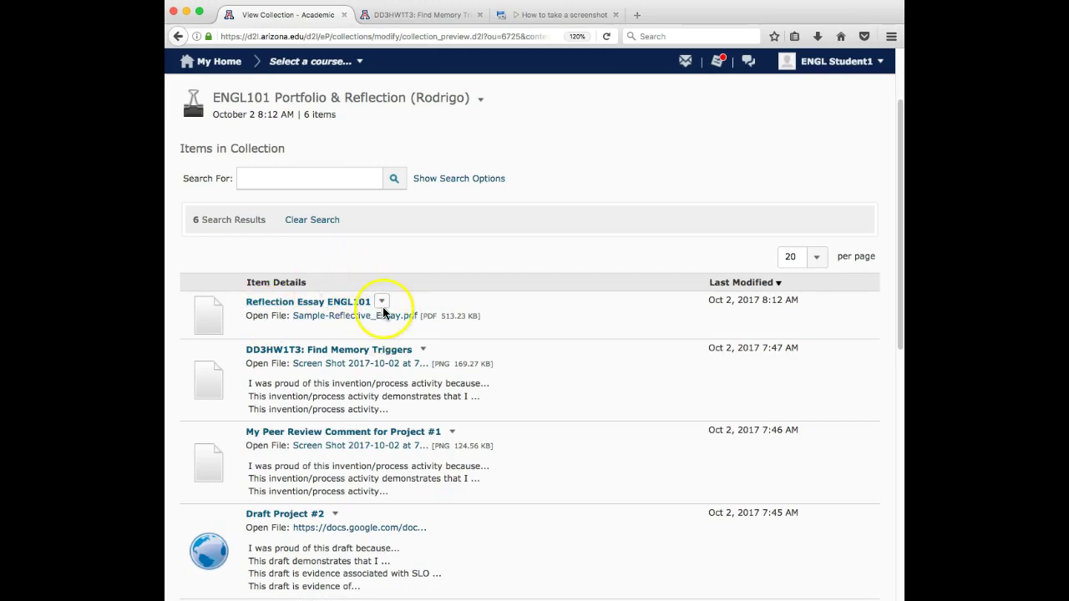
scroll(382, 318, "down", 3)
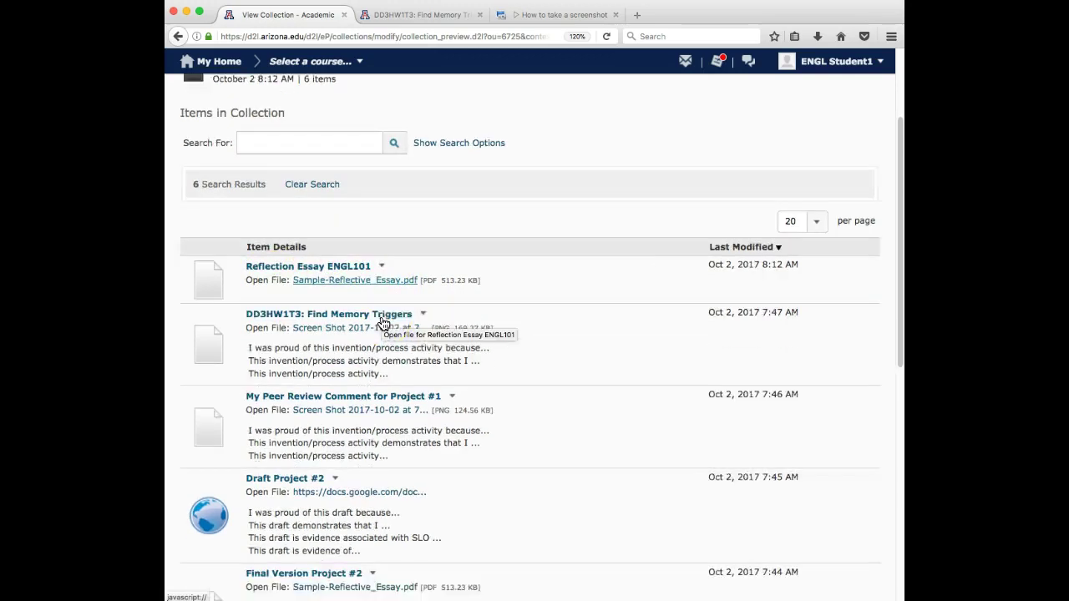
scroll(382, 322, "down", 10)
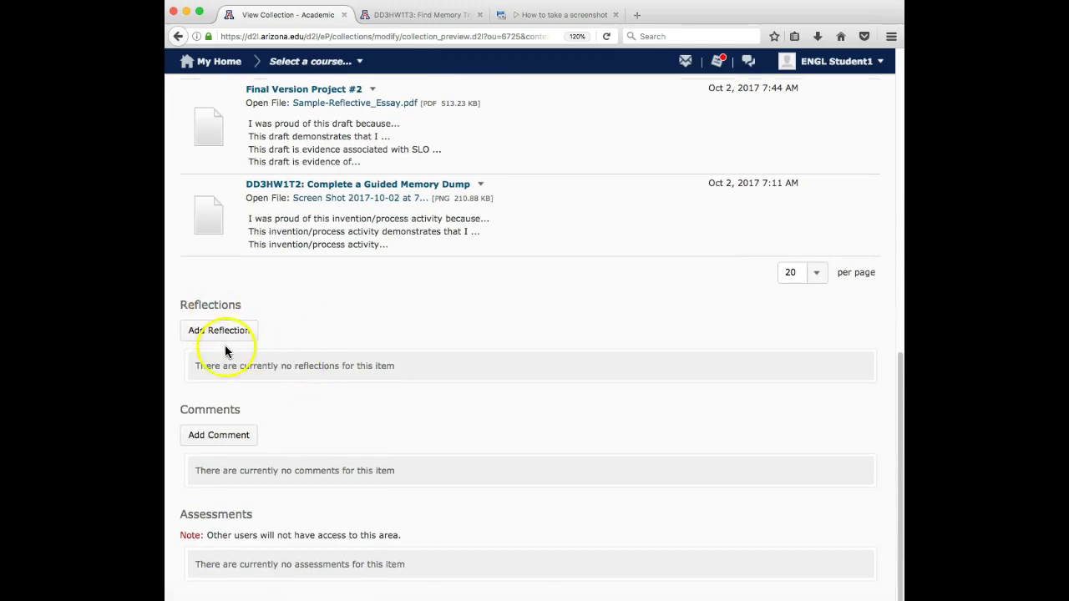
left_click(224, 334)
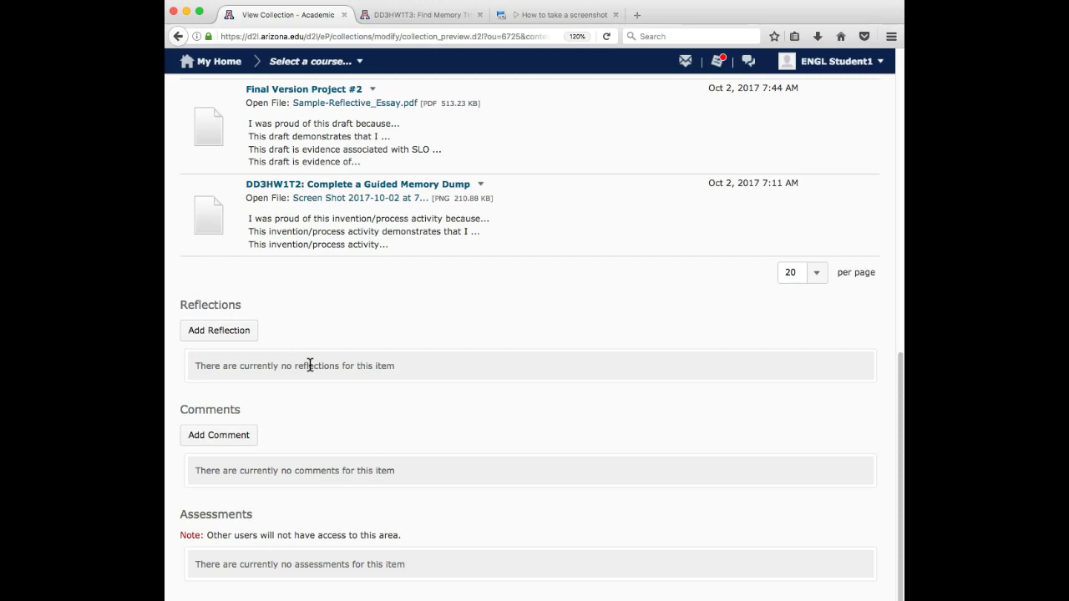
scroll(398, 406, "up", 5)
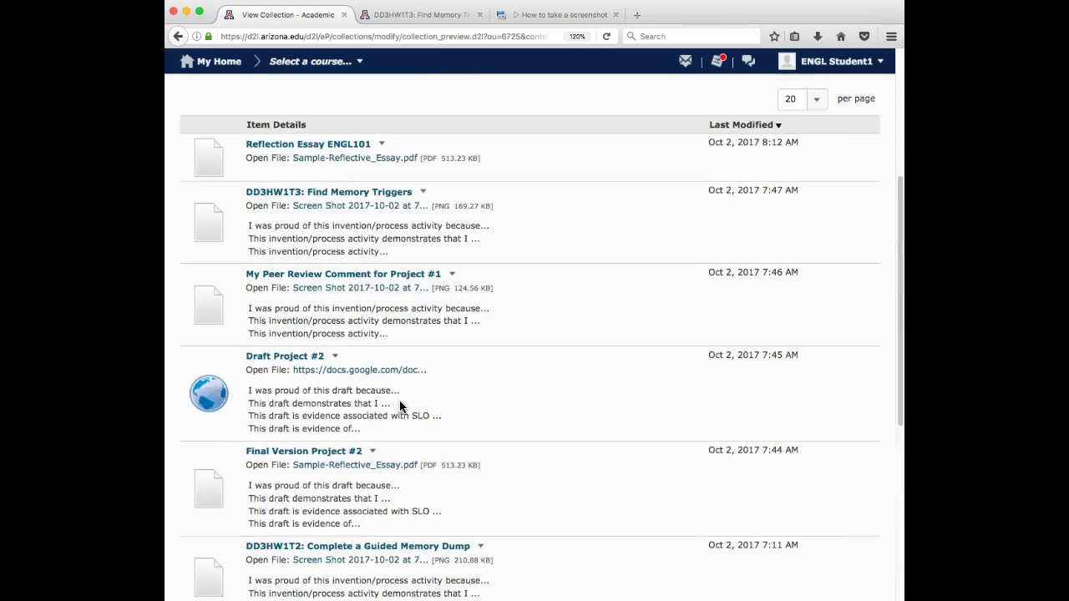
scroll(399, 404, "up", 5)
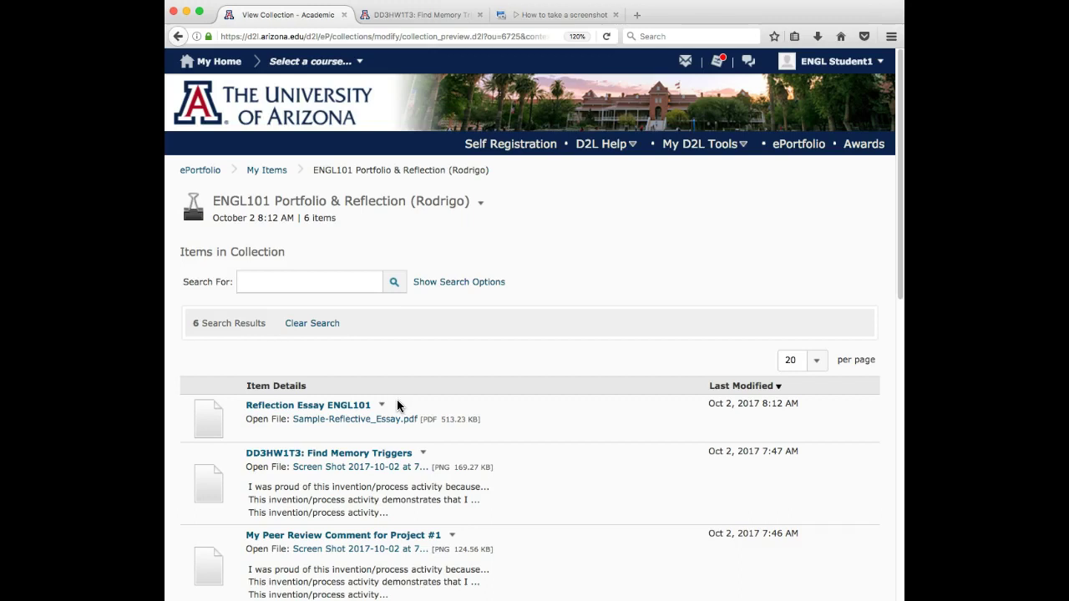
scroll(313, 314, "down", 3)
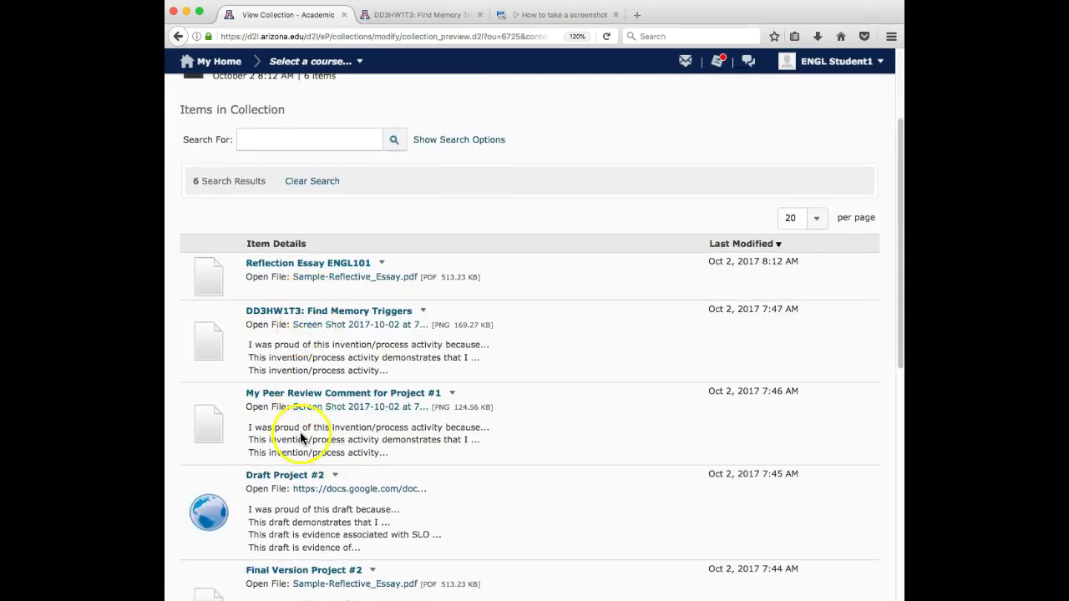
scroll(378, 507, "down", 2)
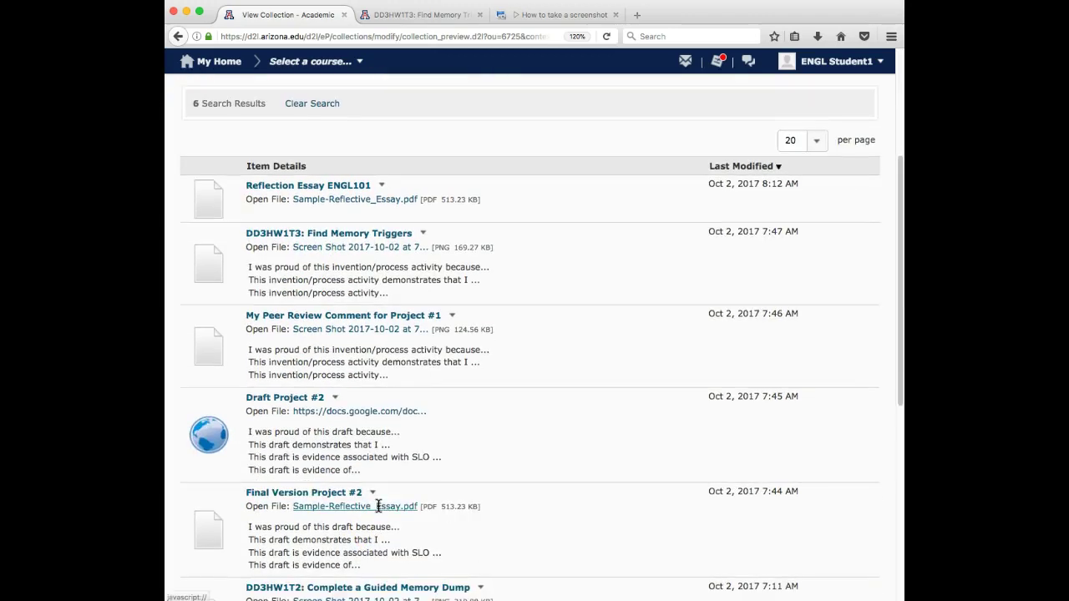
scroll(349, 460, "up", 5)
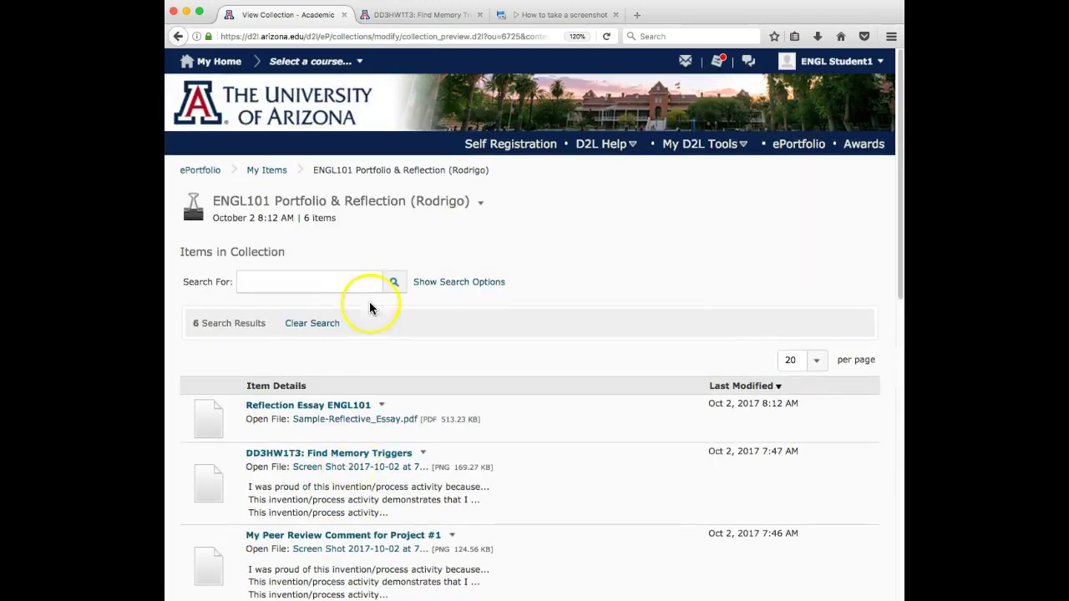
Go through course Content to Module 3's Due Date #15 and open the DD15HW2 assignment
left_click(417, 15)
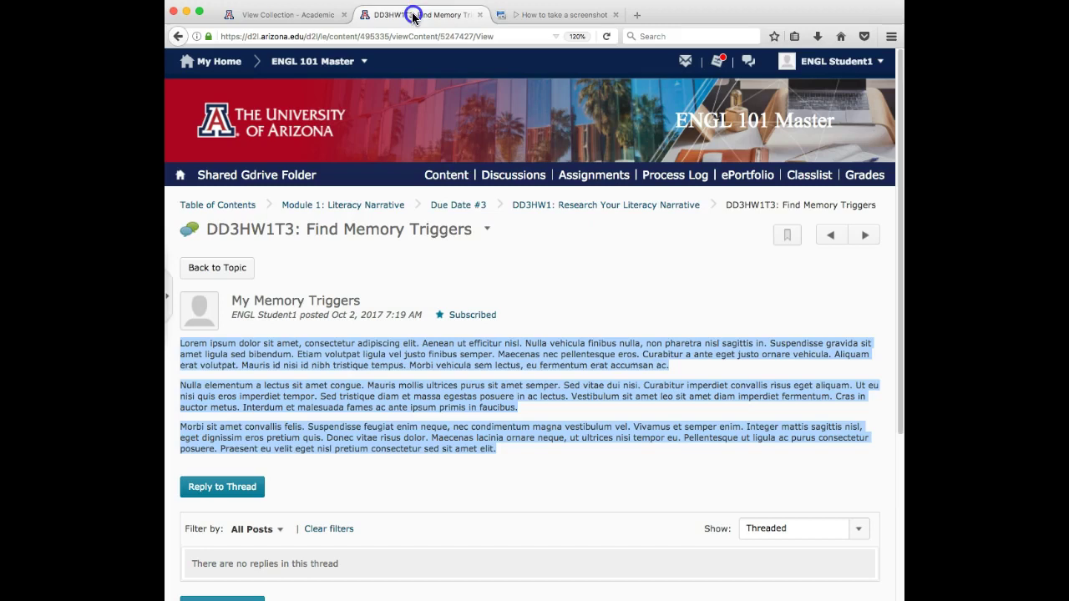
left_click(447, 182)
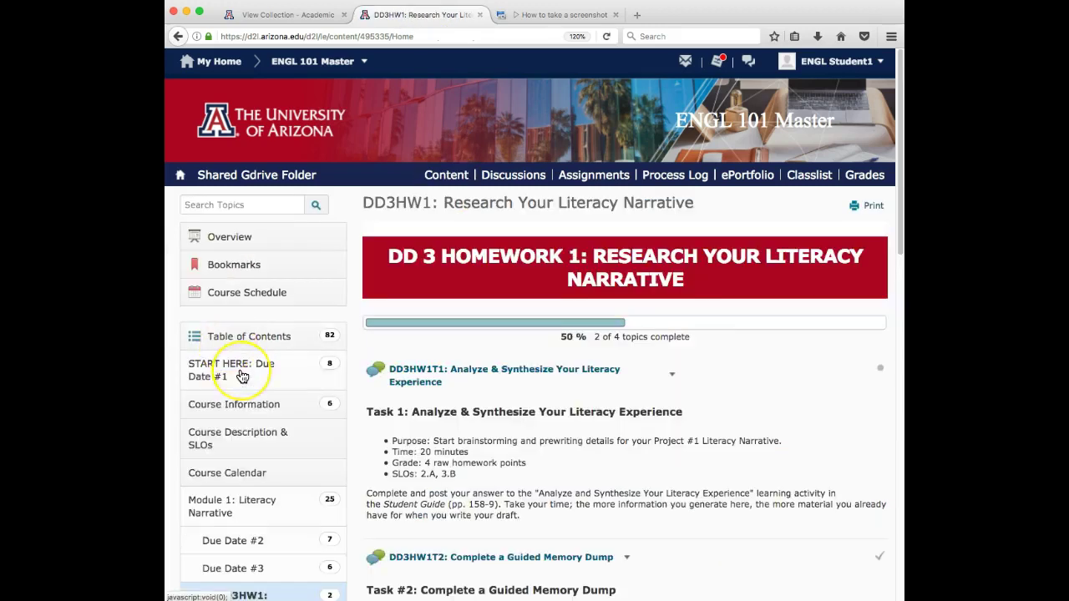
scroll(238, 368, "down", 10)
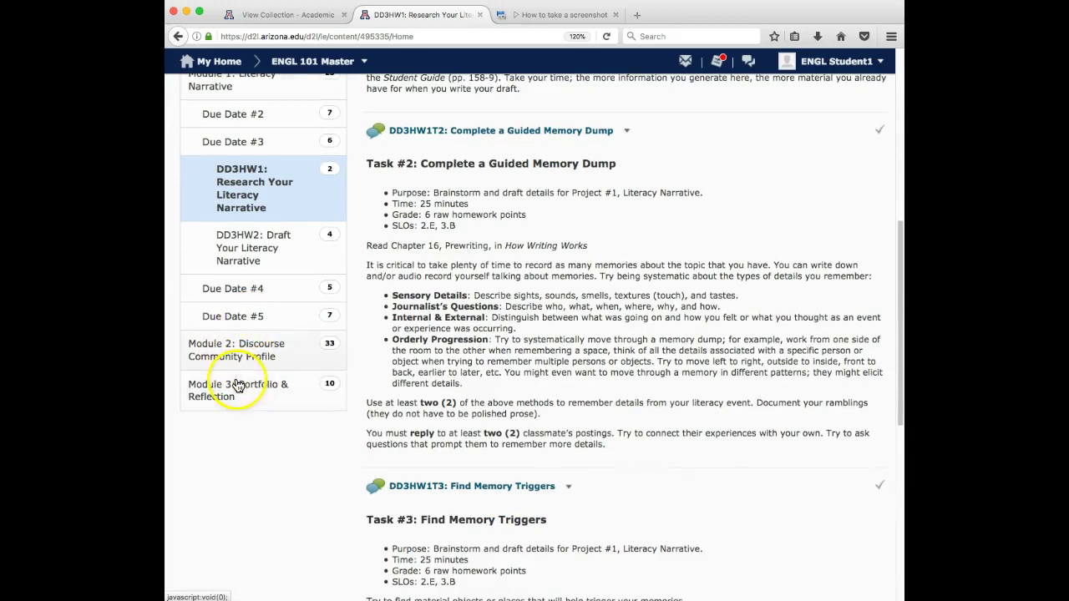
left_click(224, 387)
left_click(248, 393)
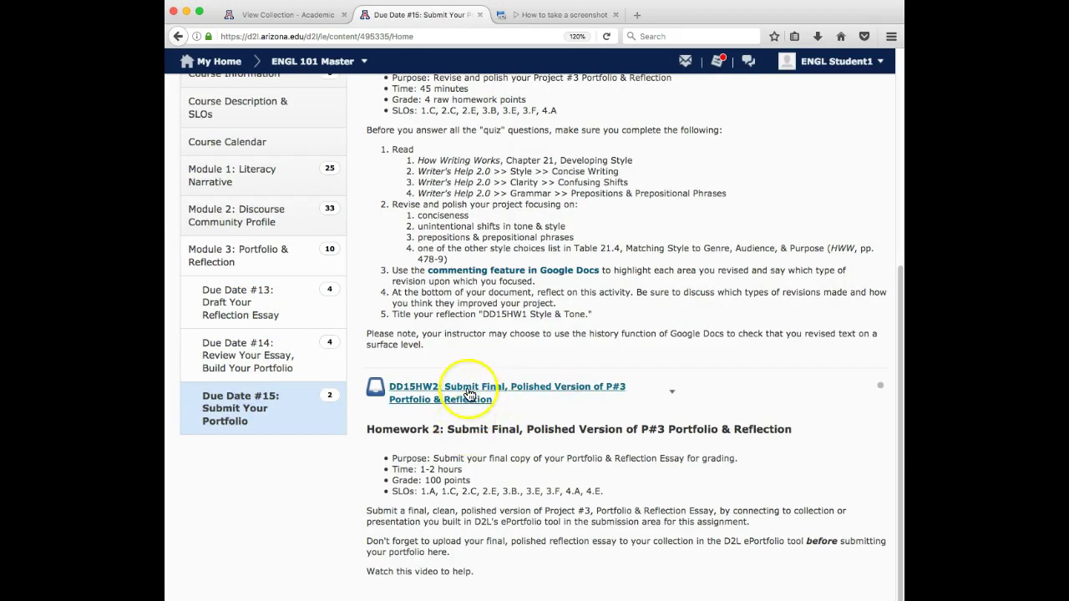
left_click(471, 389)
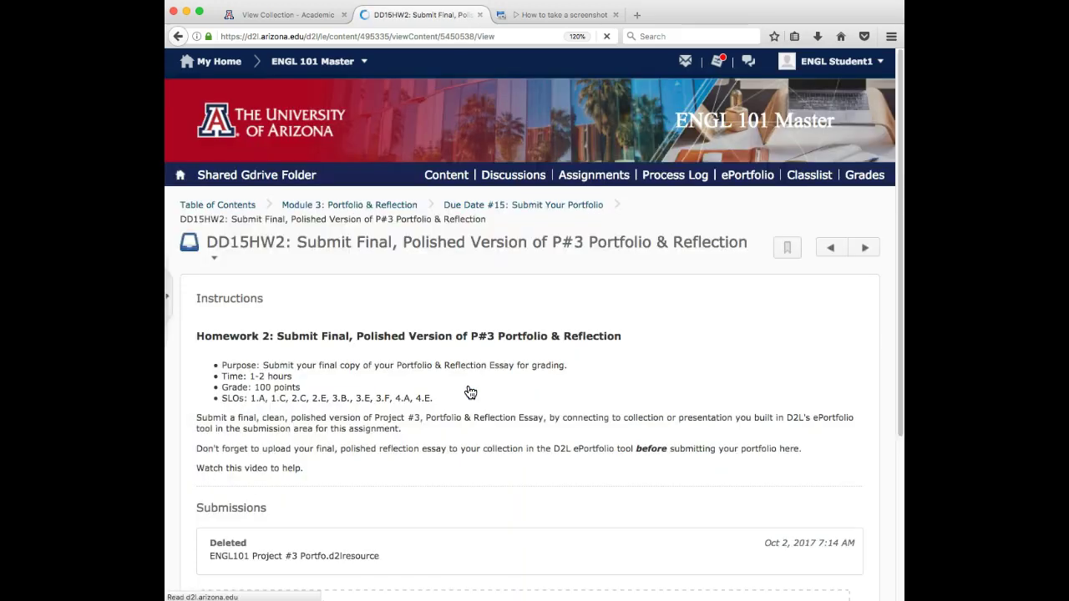
scroll(470, 393, "down", 5)
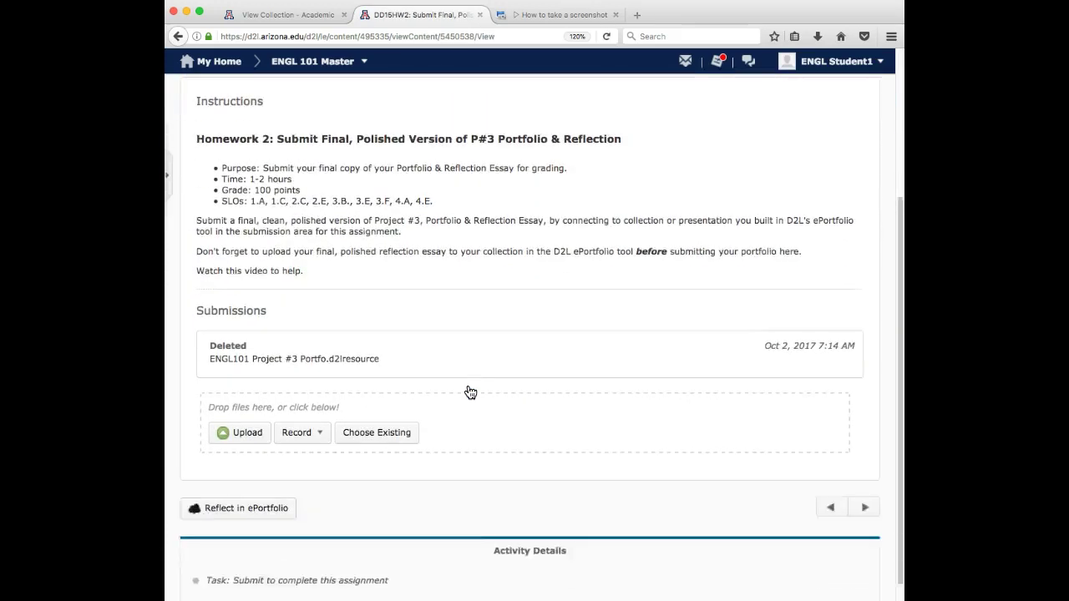
Try the Upload and Choose Existing file options for the submission, closing each without a file
left_click(251, 409)
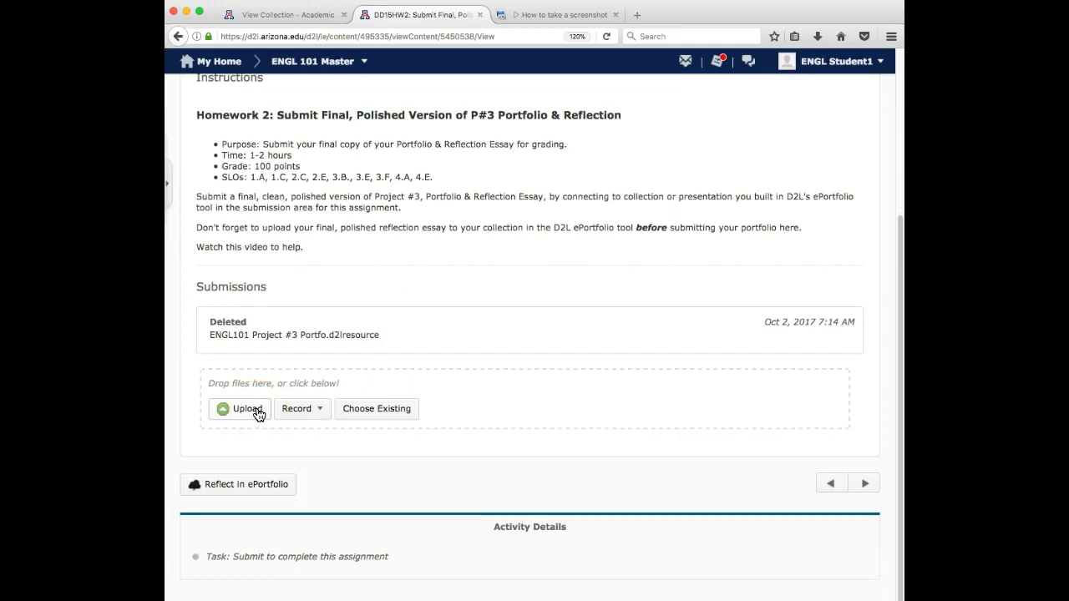
left_click(259, 411)
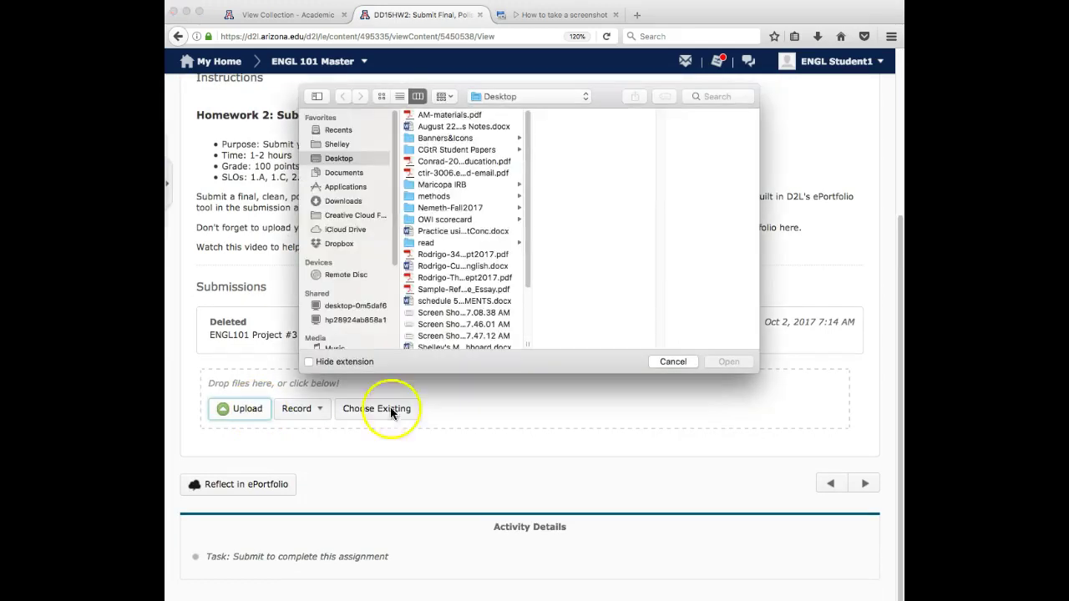
left_click(659, 364)
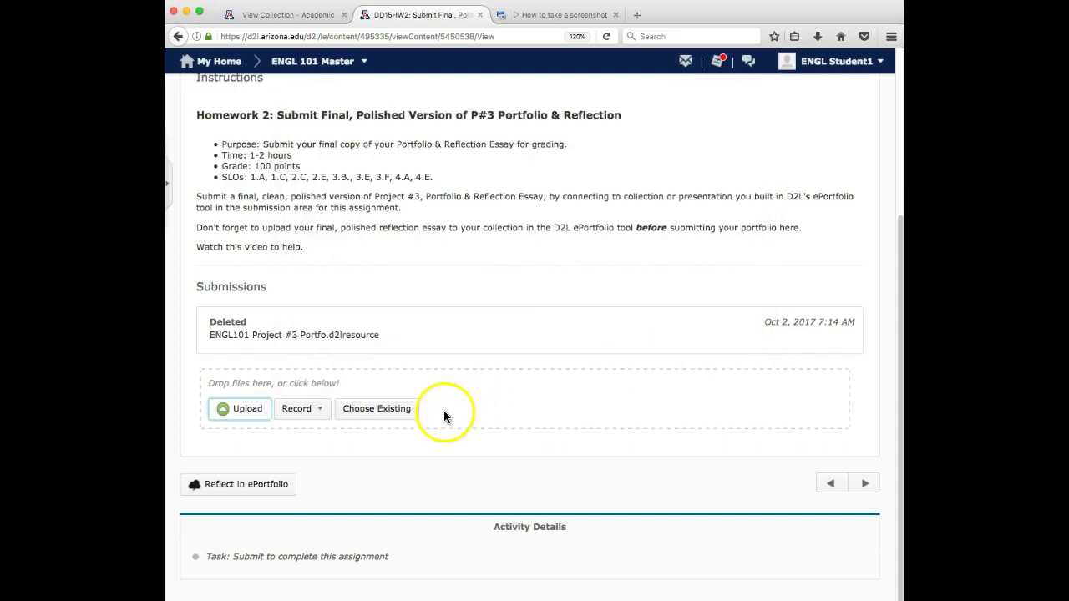
left_click(374, 409)
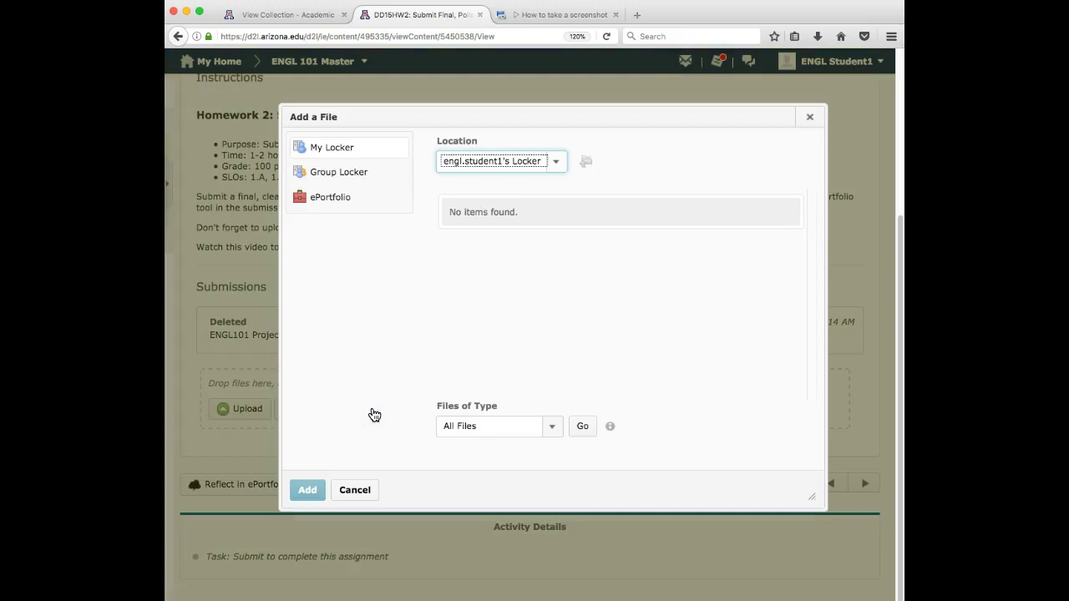
left_click(356, 492)
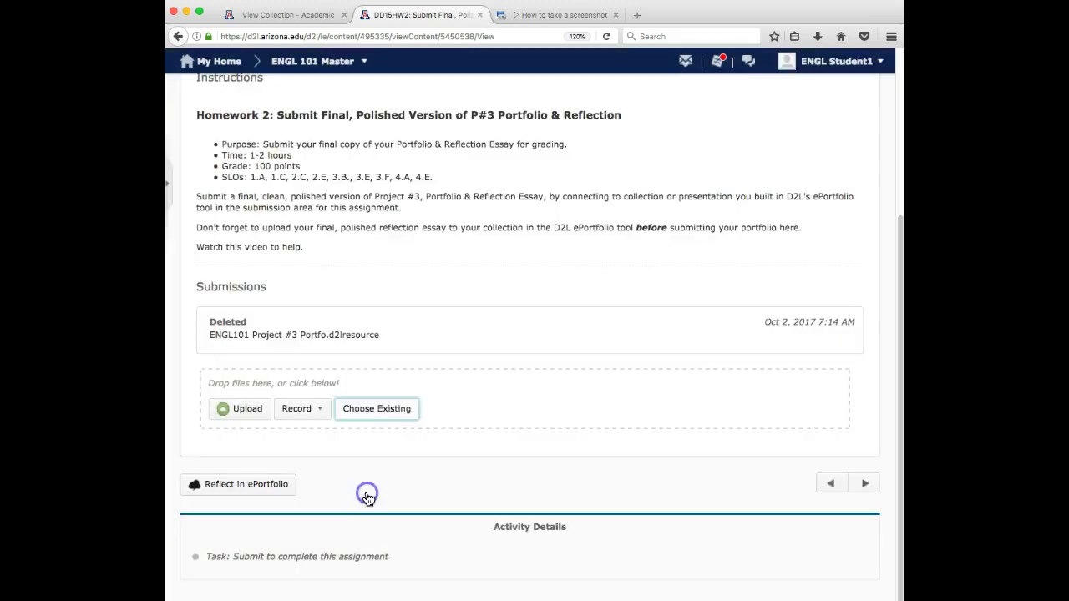
scroll(350, 418, "up", 5)
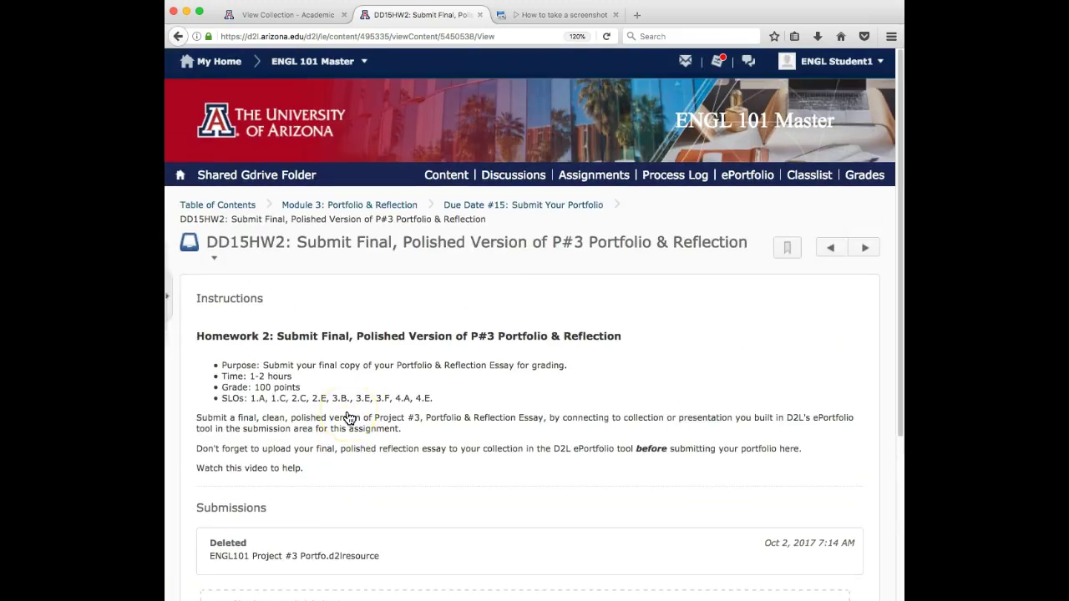
scroll(349, 417, "down", 5)
left_click(390, 413)
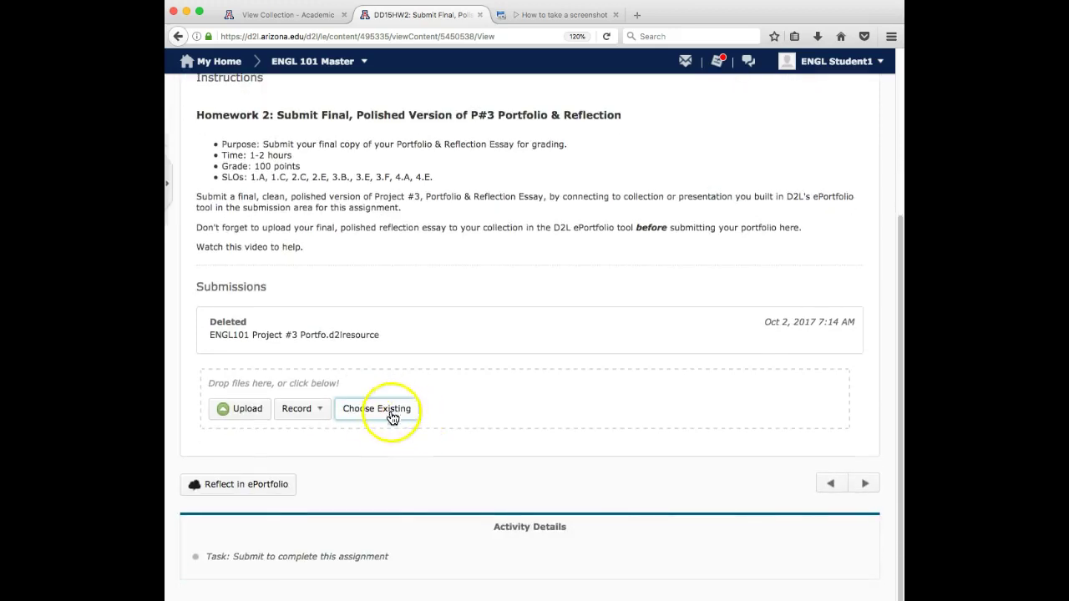
Select the ENGL101 Portfolio & Reflection collection from ePortfolio and attach it to the DD15HW2 submission
left_click(366, 421)
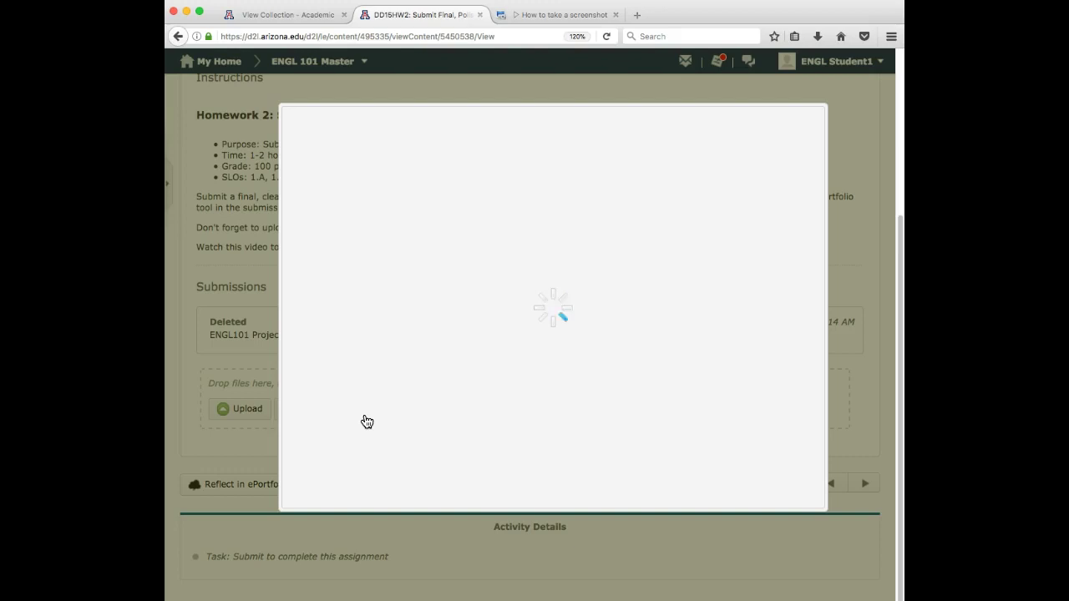
left_click(342, 207)
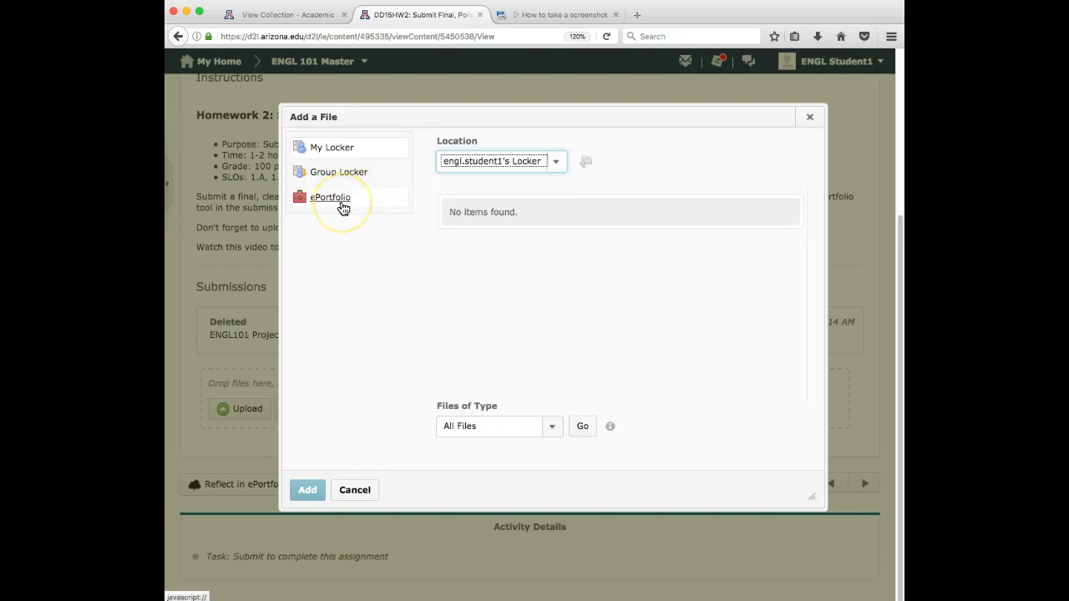
left_click(342, 207)
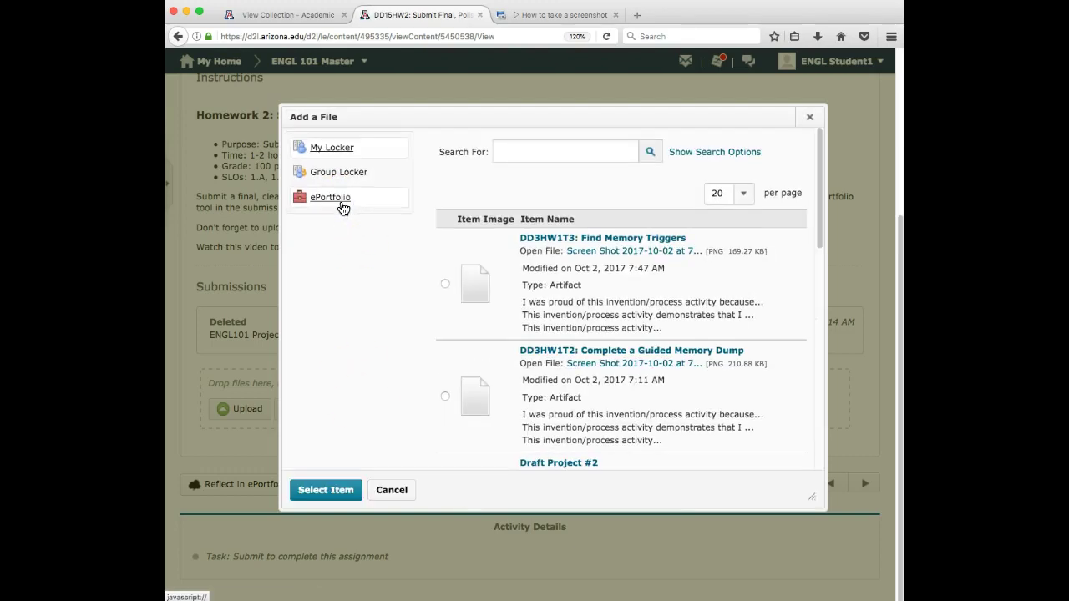
scroll(510, 305, "down", 5)
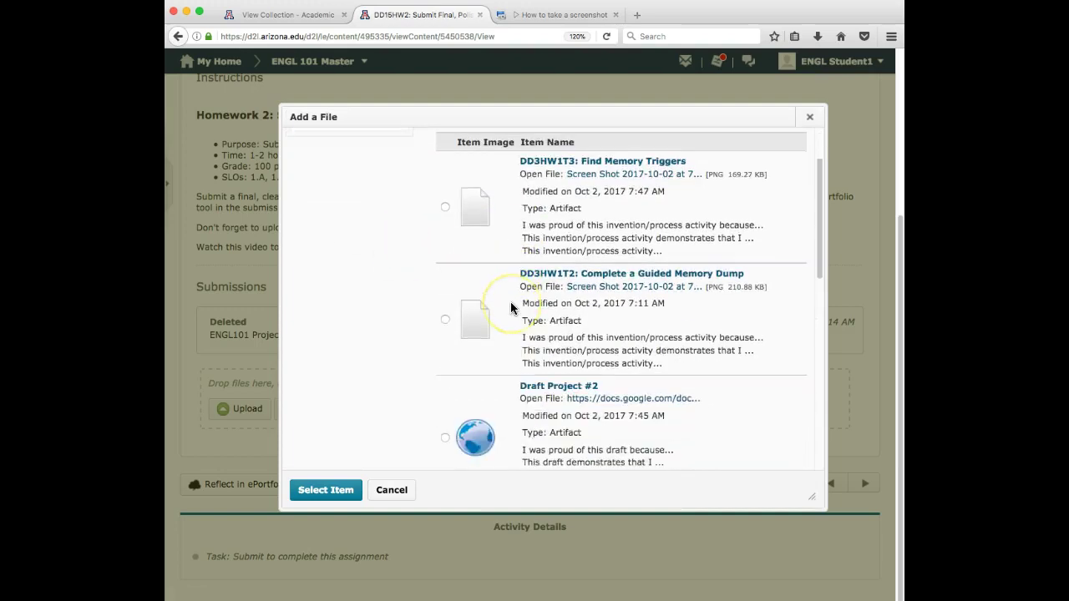
scroll(511, 308, "down", 3)
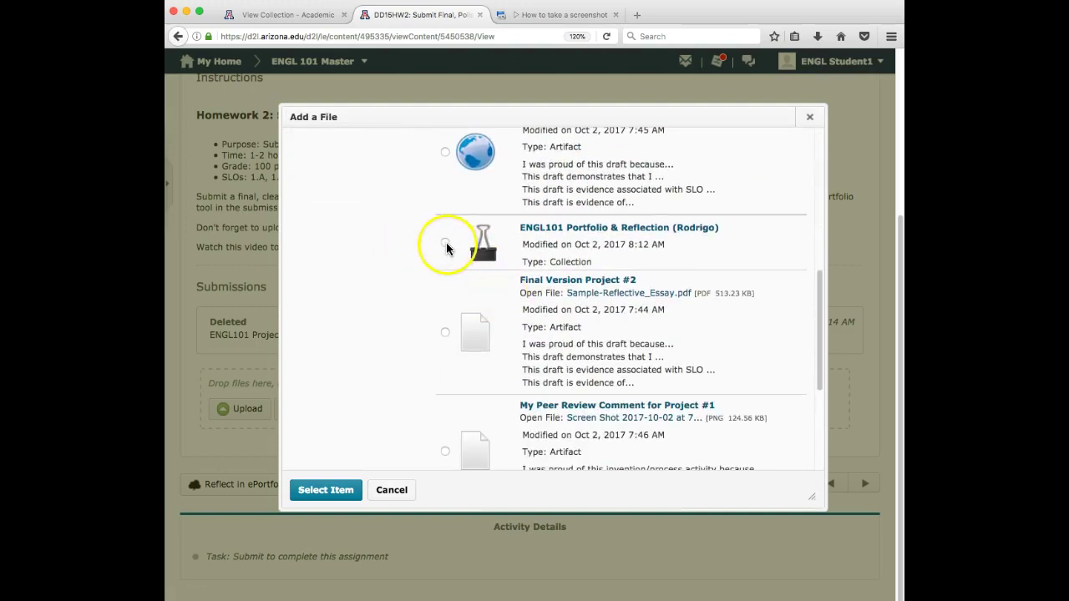
left_click(447, 245)
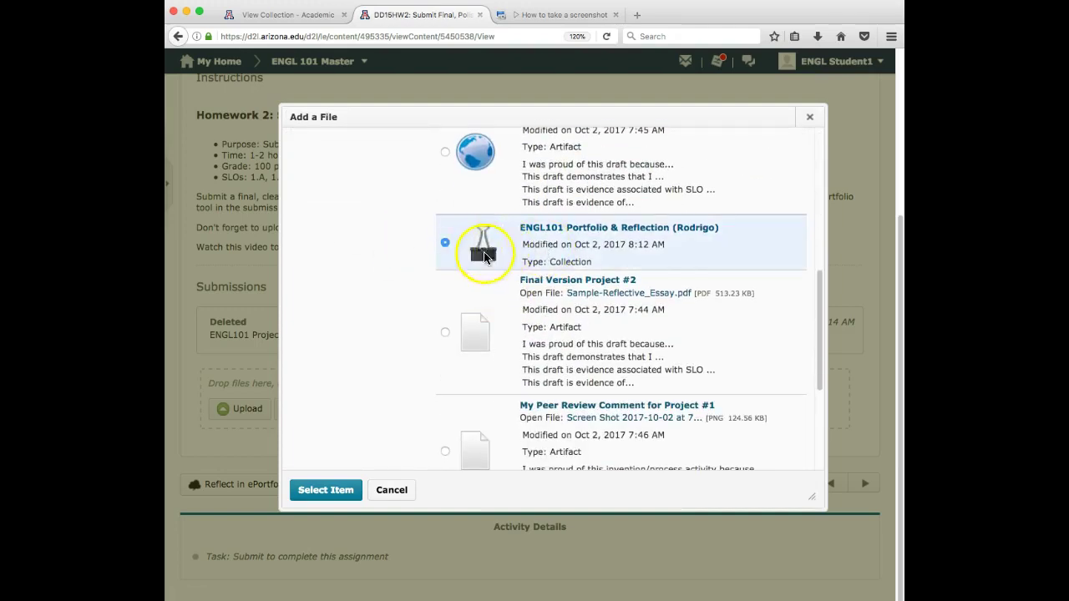
scroll(486, 240, "up", 6)
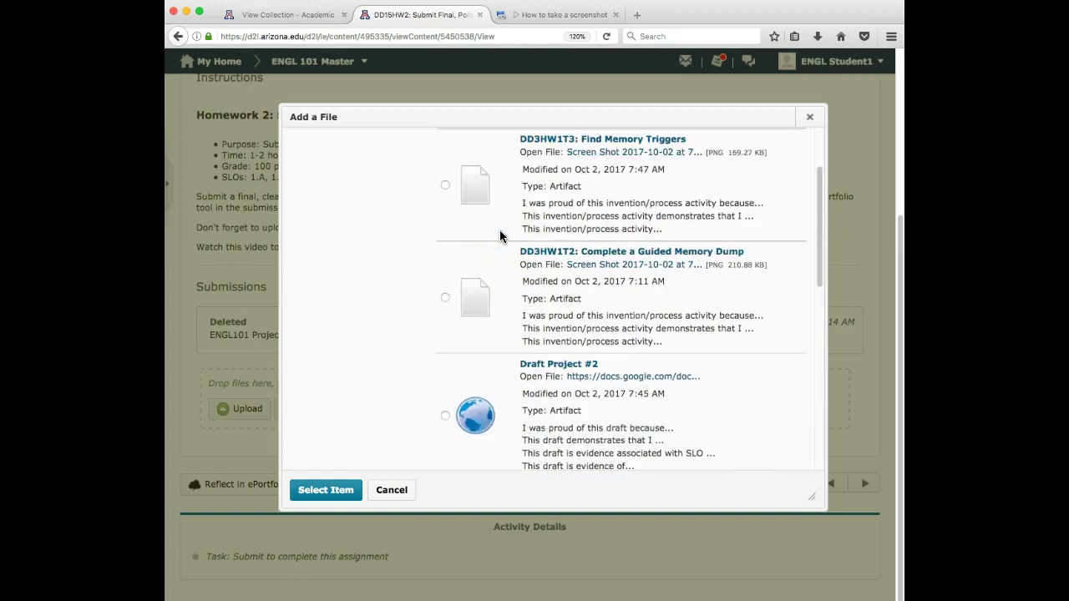
scroll(500, 237, "down", 5)
left_click(496, 325)
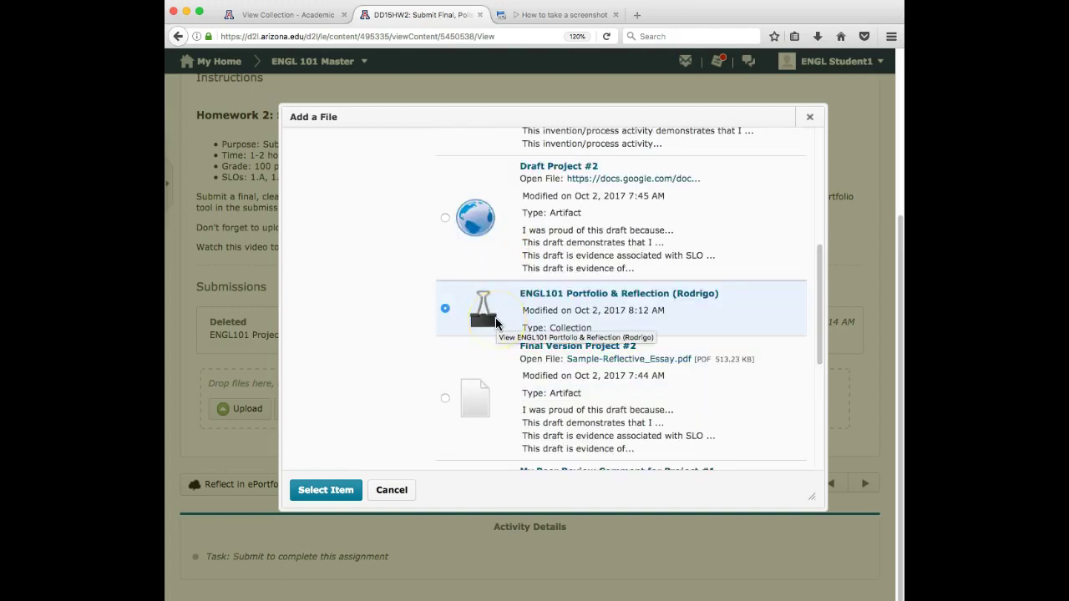
left_click(327, 491)
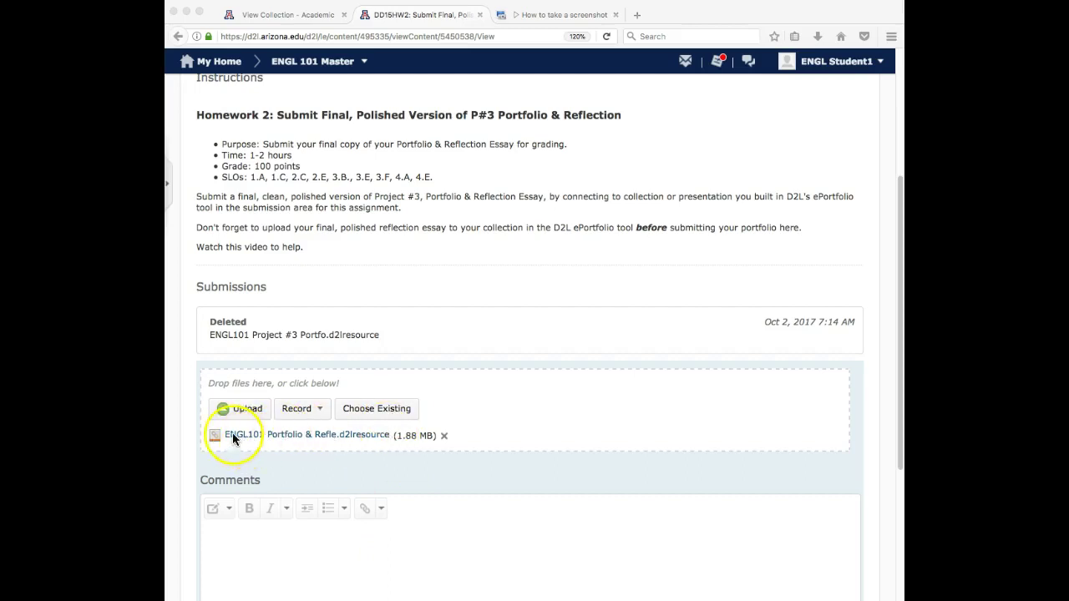
Submit the portfolio to the DD15HW2 assignment and switch to the instructor's Module 3 page
scroll(220, 430, "down", 2)
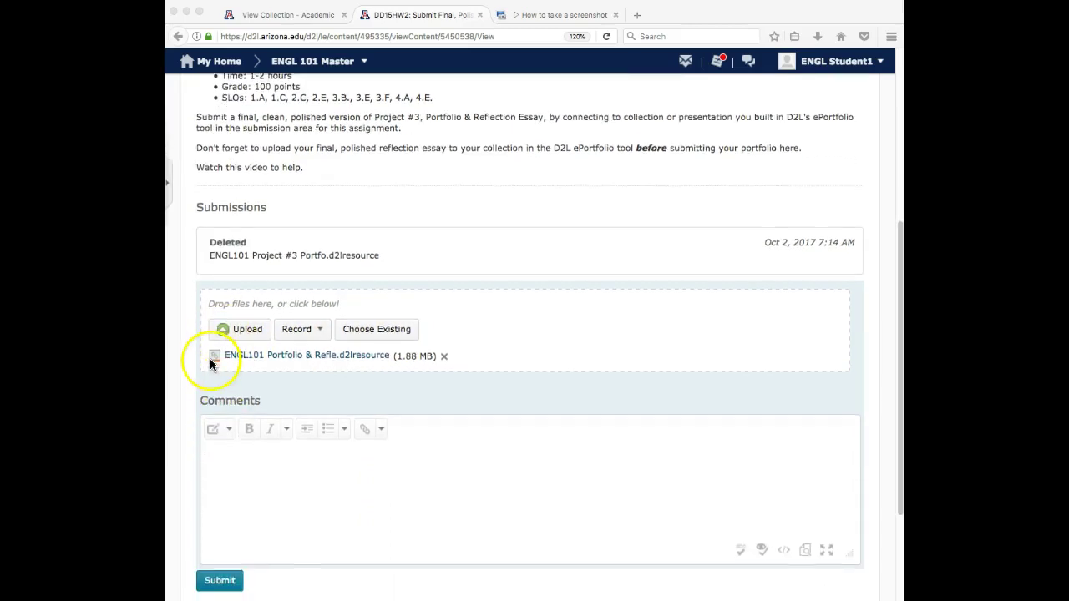
scroll(369, 332, "down", 1)
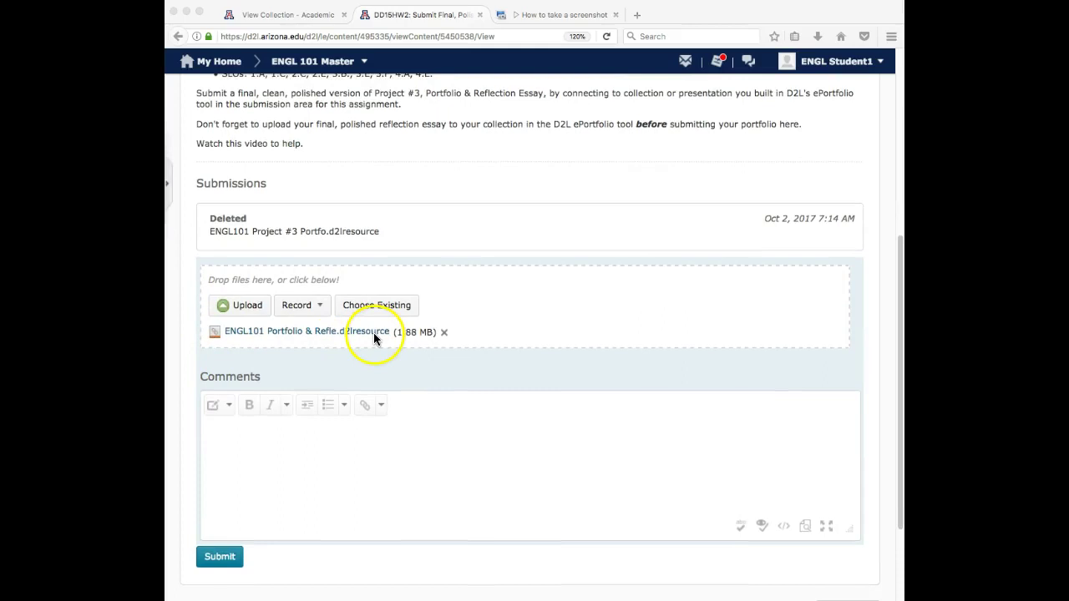
scroll(373, 333, "down", 2)
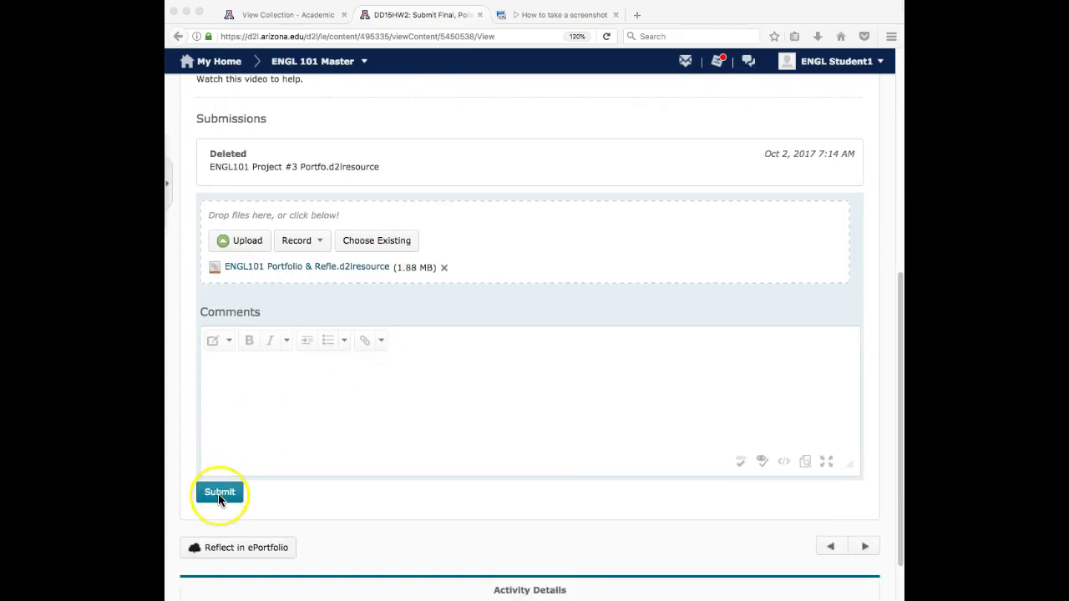
left_click(219, 493)
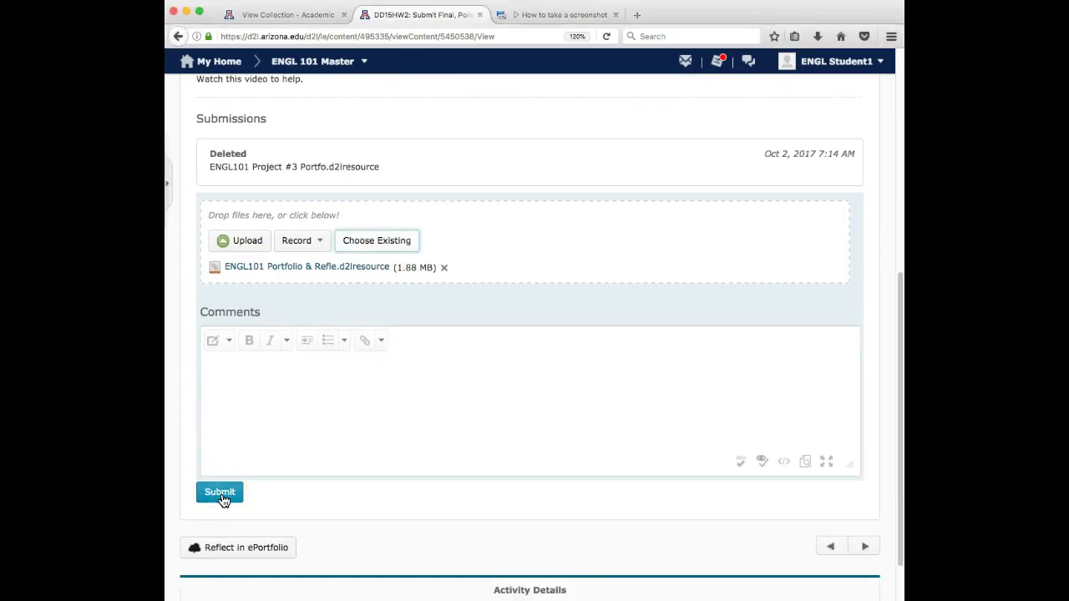
left_click(220, 494)
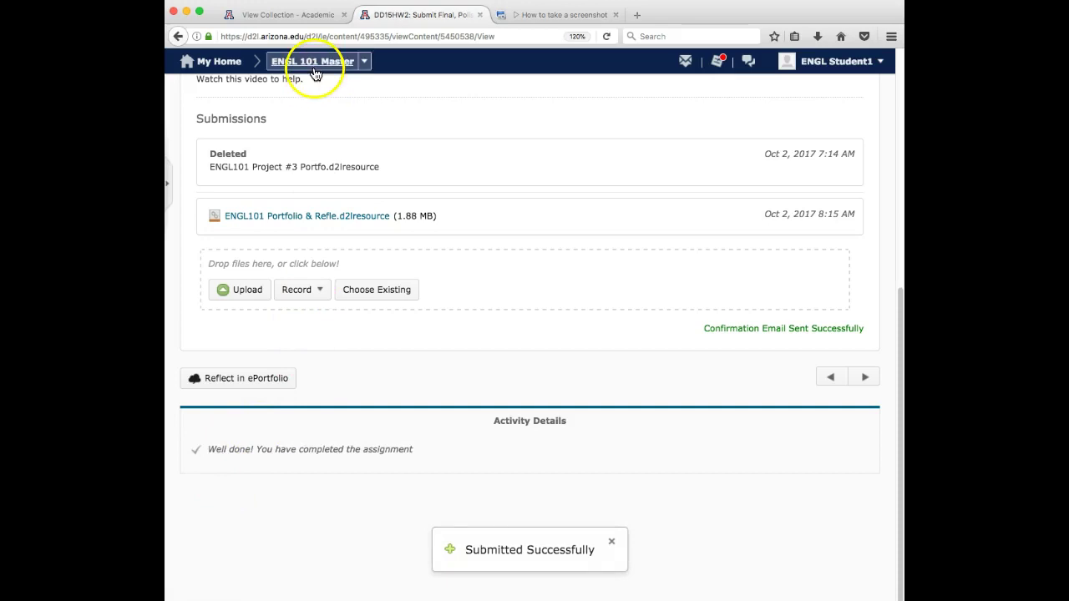
left_click(187, 13)
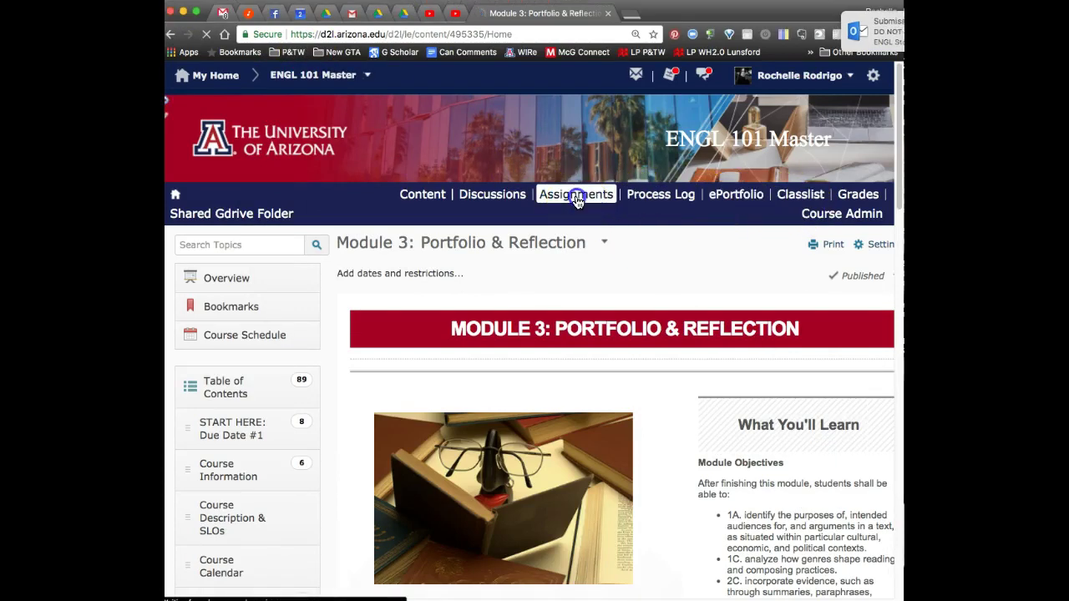
Go to Assignments, enter the DD15HW2 folder, and open the submitted ENGL101 Portfolio file
left_click(575, 194)
scroll(393, 293, "down", 1)
scroll(395, 299, "down", 5)
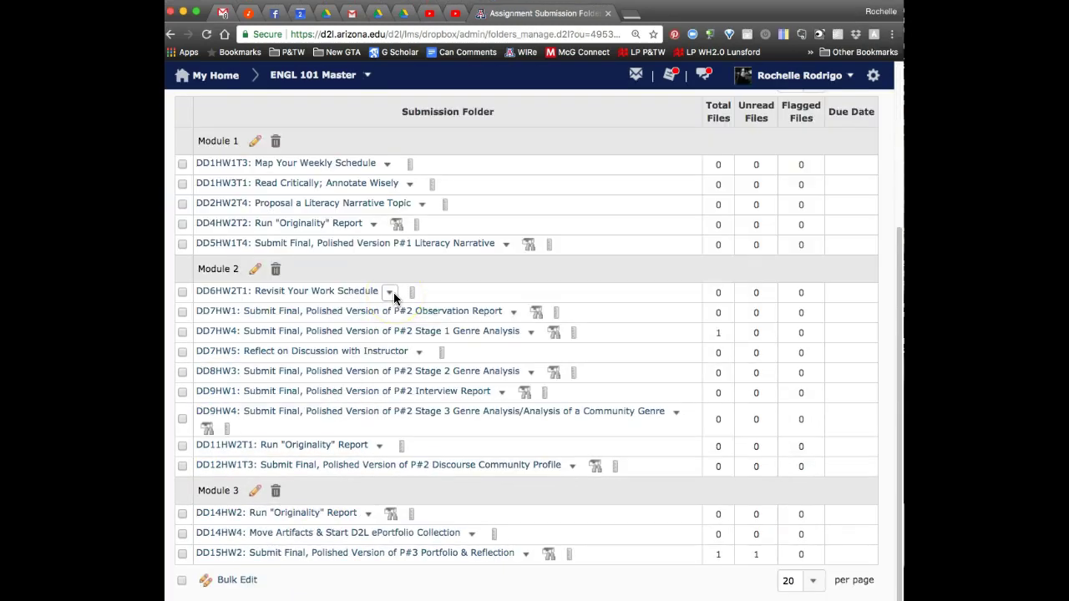
left_click(303, 553)
scroll(303, 558, "down", 8)
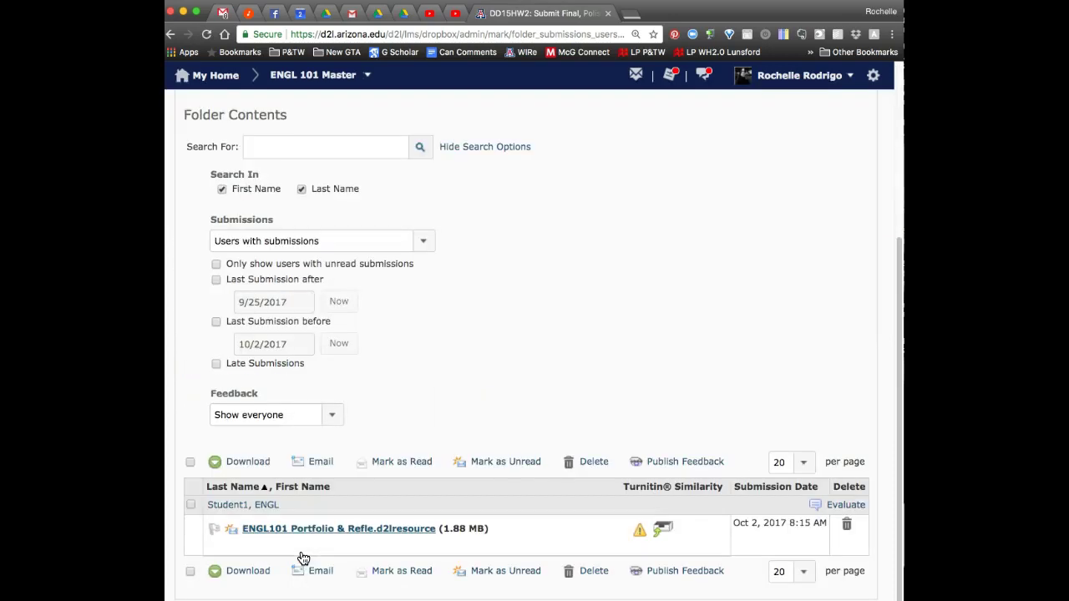
left_click(329, 534)
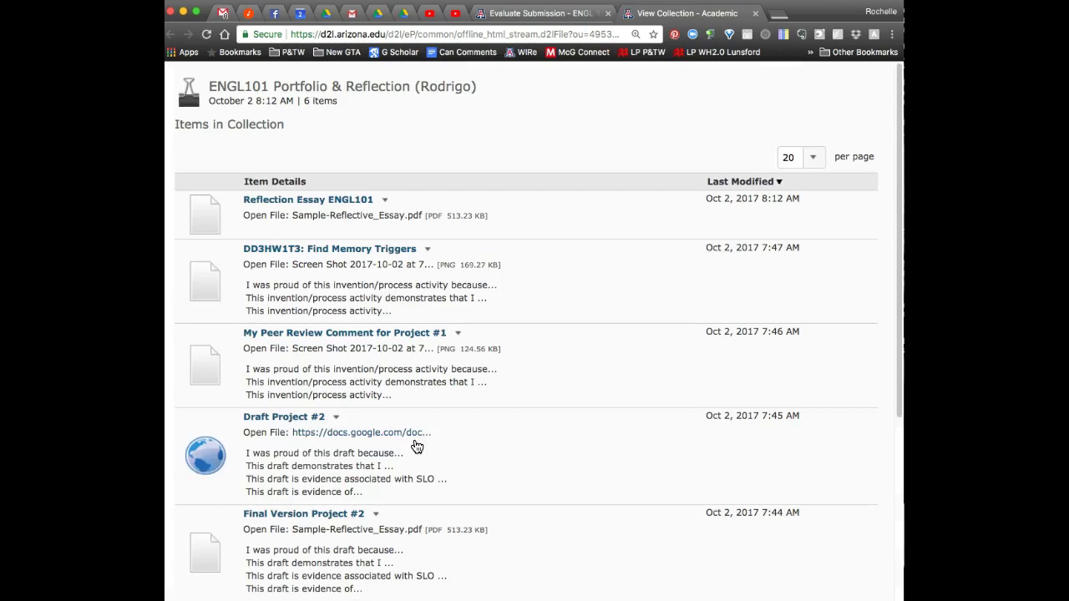
Scroll through the six items of the ENGL101 Portfolio & Reflection collection
left_click(420, 314)
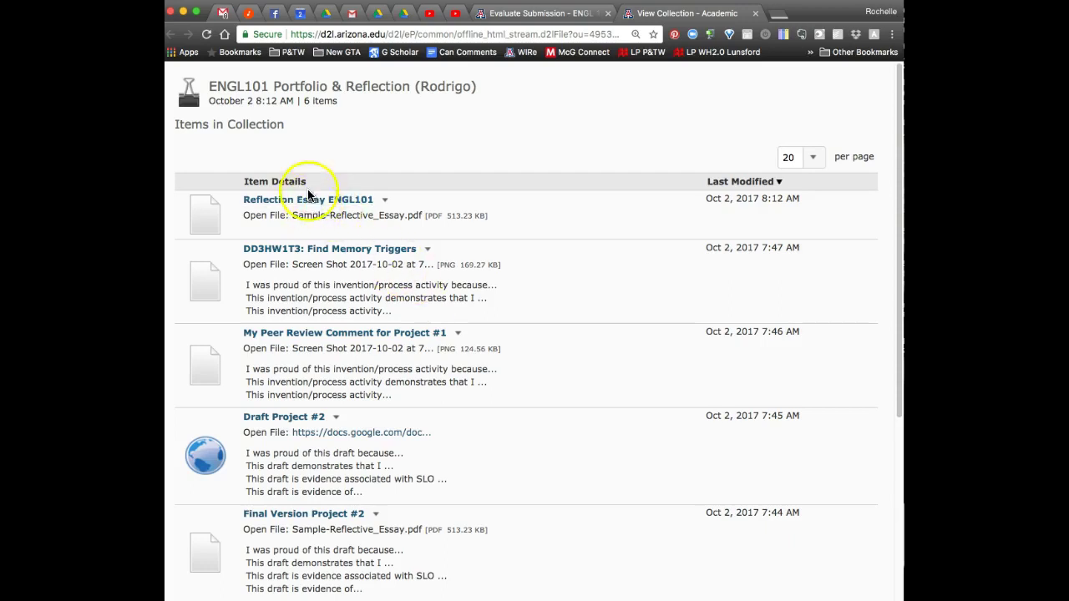
scroll(418, 281, "down", 5)
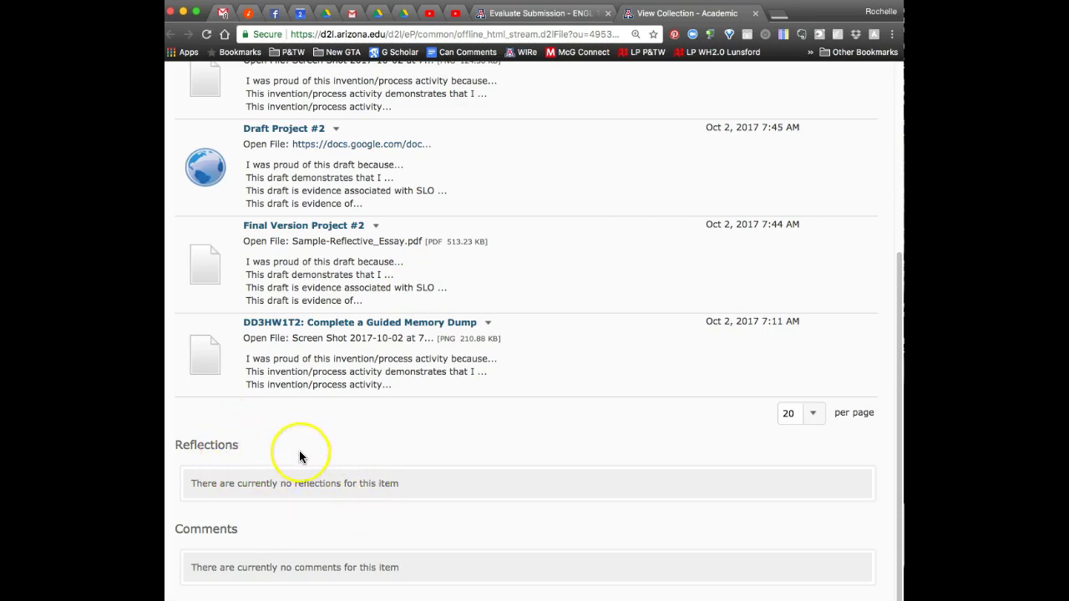
scroll(301, 457, "up", 5)
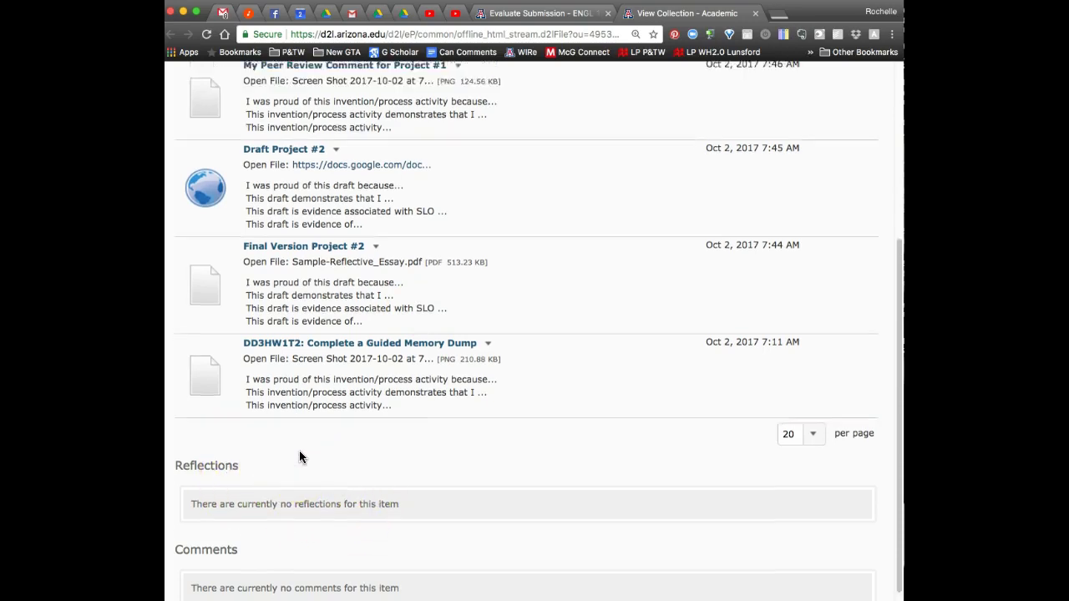
scroll(263, 551, "down", 4)
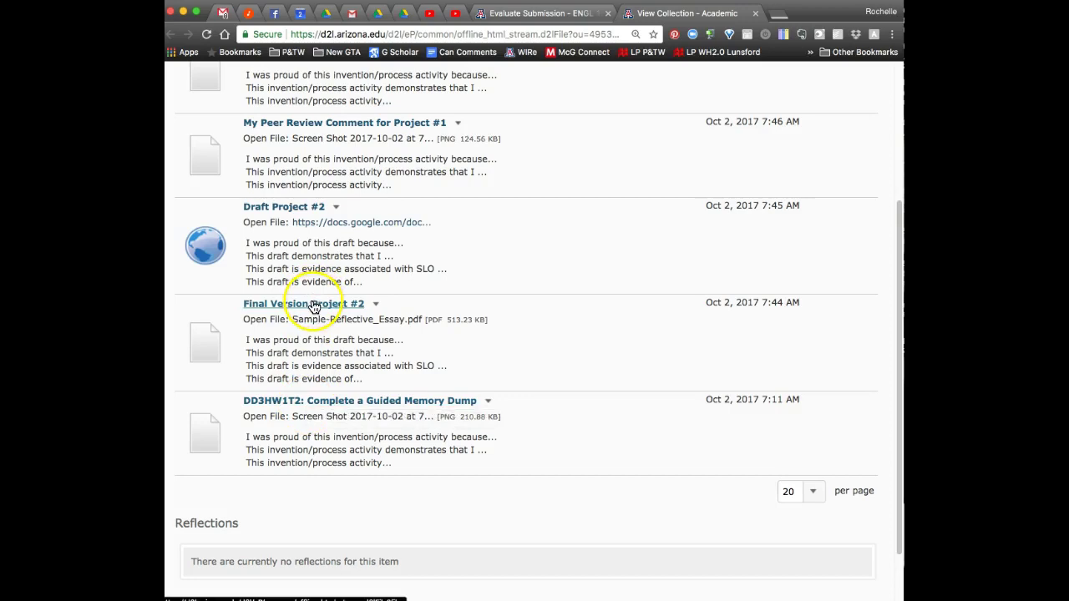
scroll(310, 305, "up", 3)
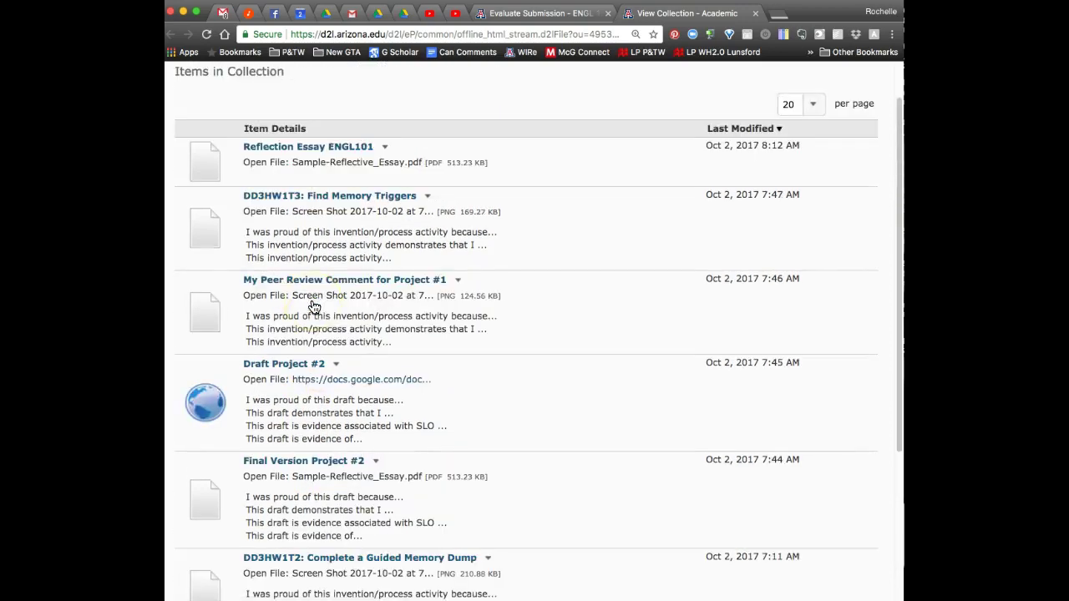
Inspect the DD3HW1T3 artifact's screenshot without saving it, then return to the item list
left_click(347, 196)
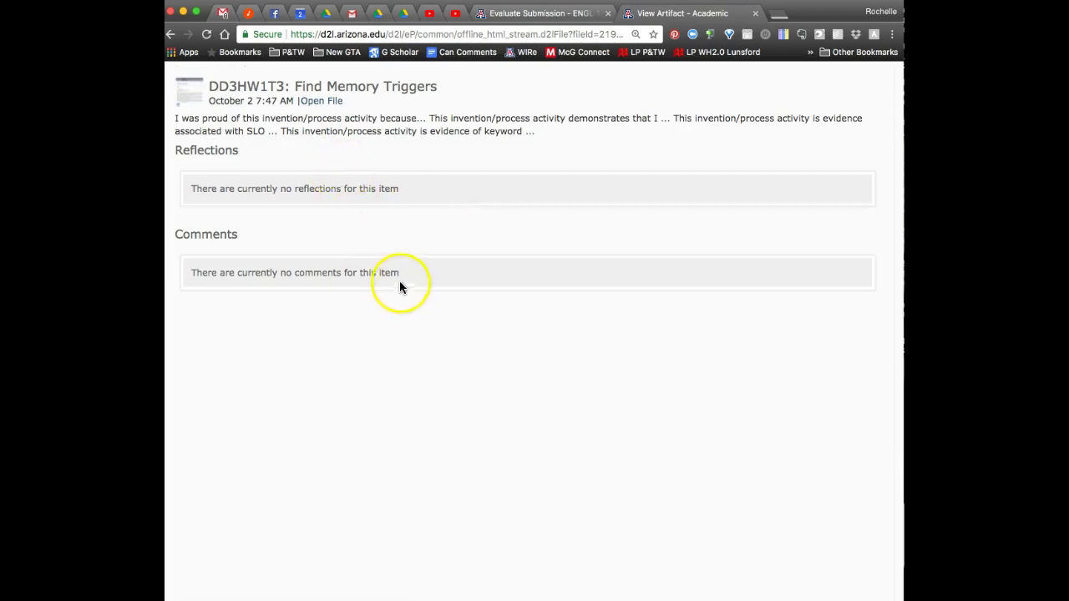
left_click(322, 101)
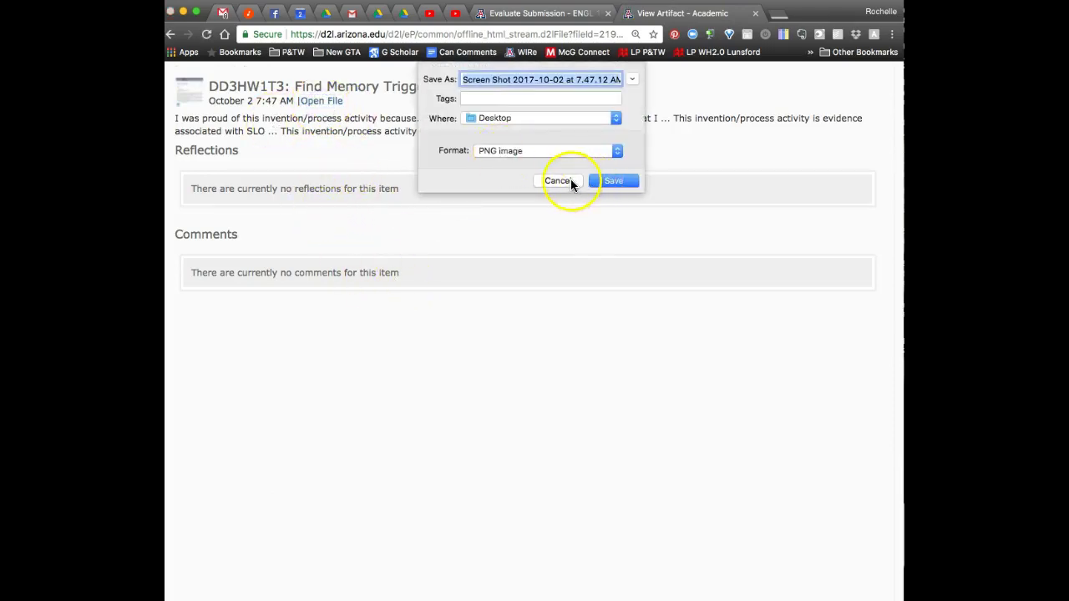
left_click(568, 180)
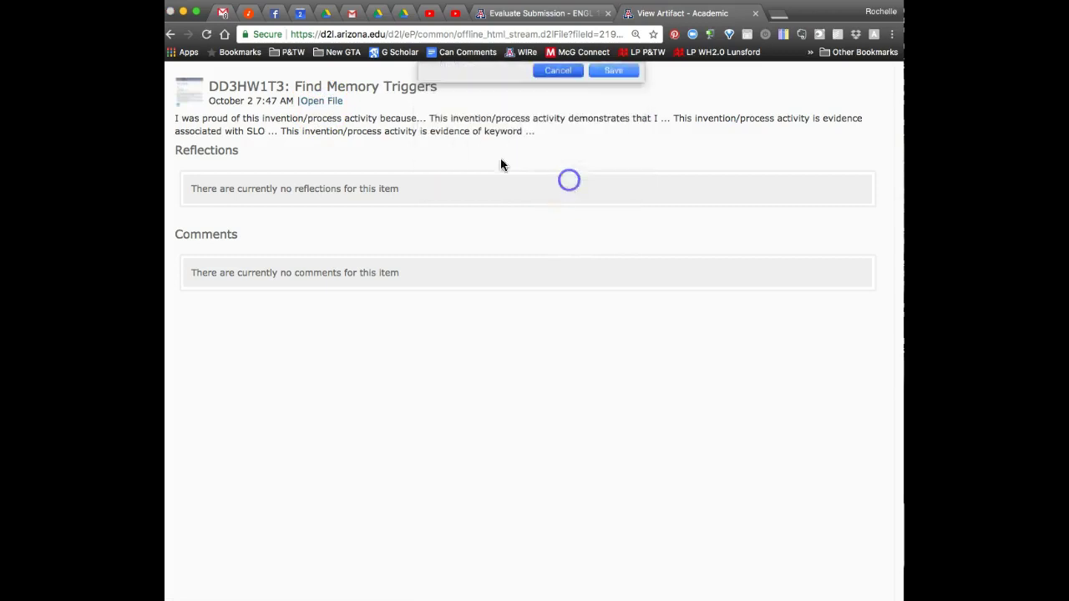
left_click(188, 36)
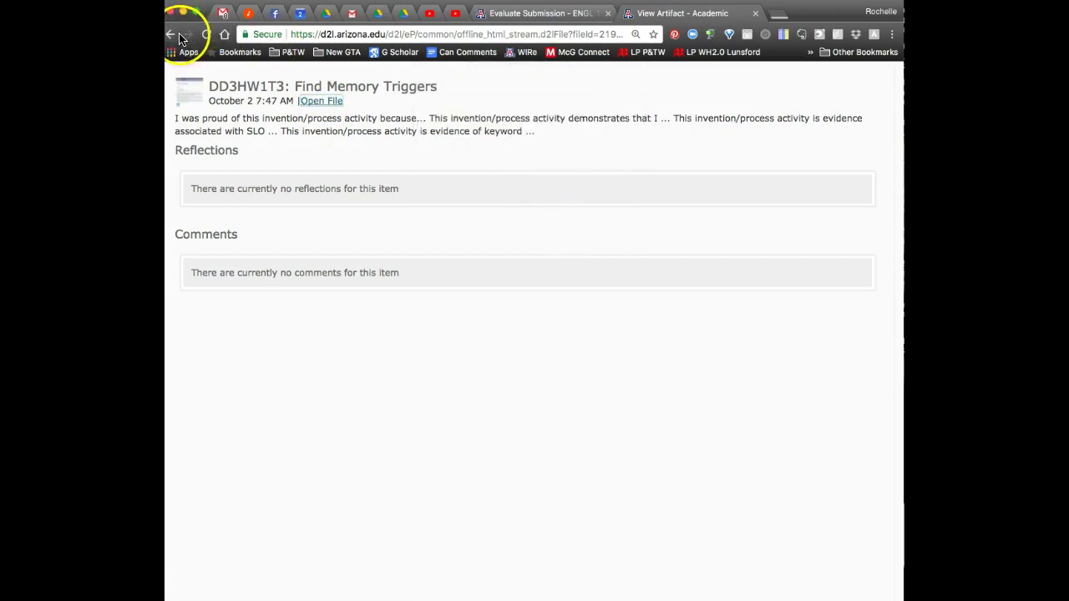
left_click(170, 36)
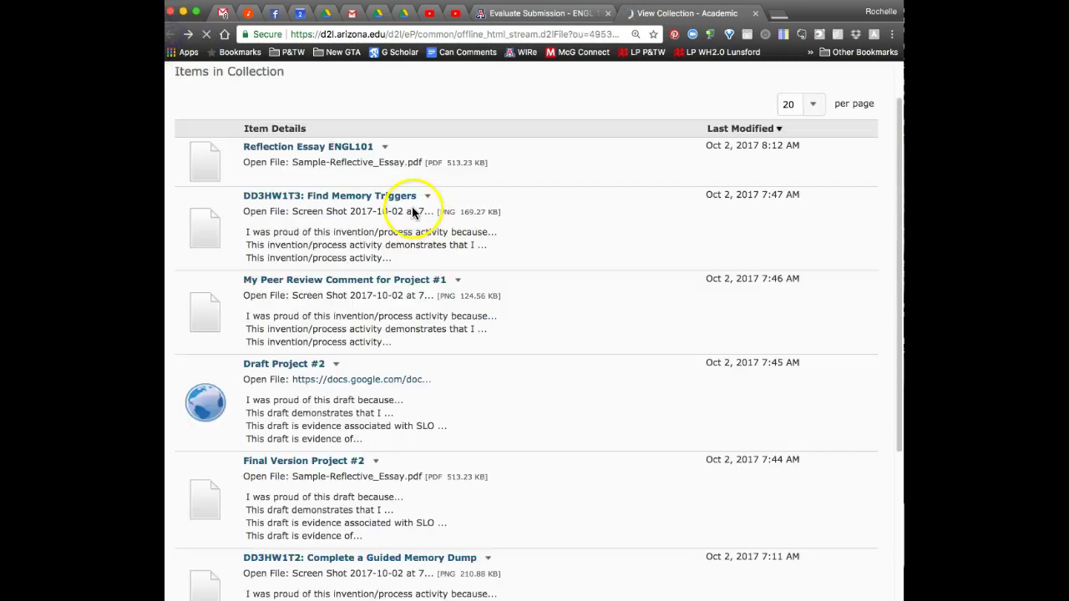